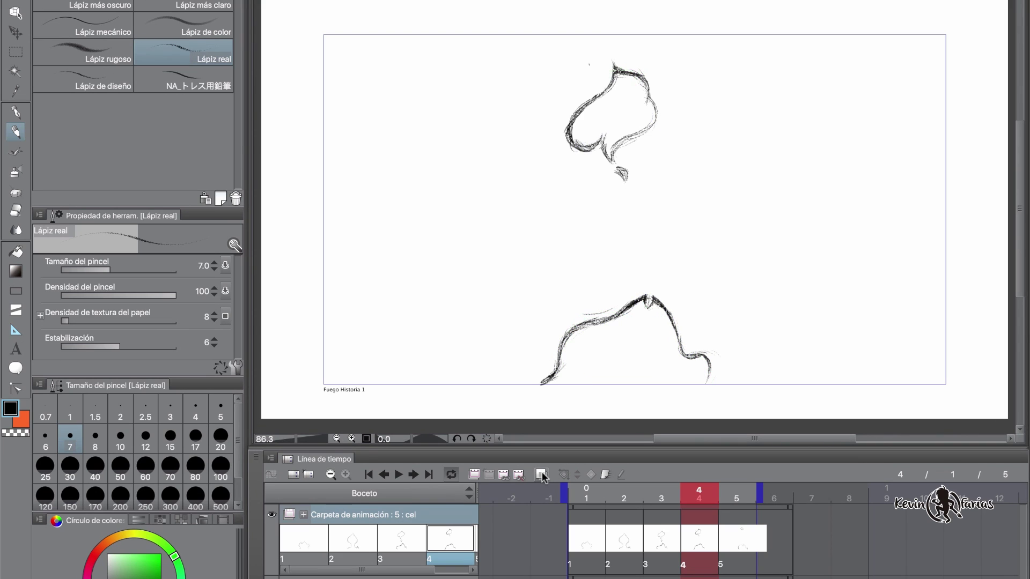
# Play the existing five-frame fire animation from frame 1
pyautogui.click(583, 496)
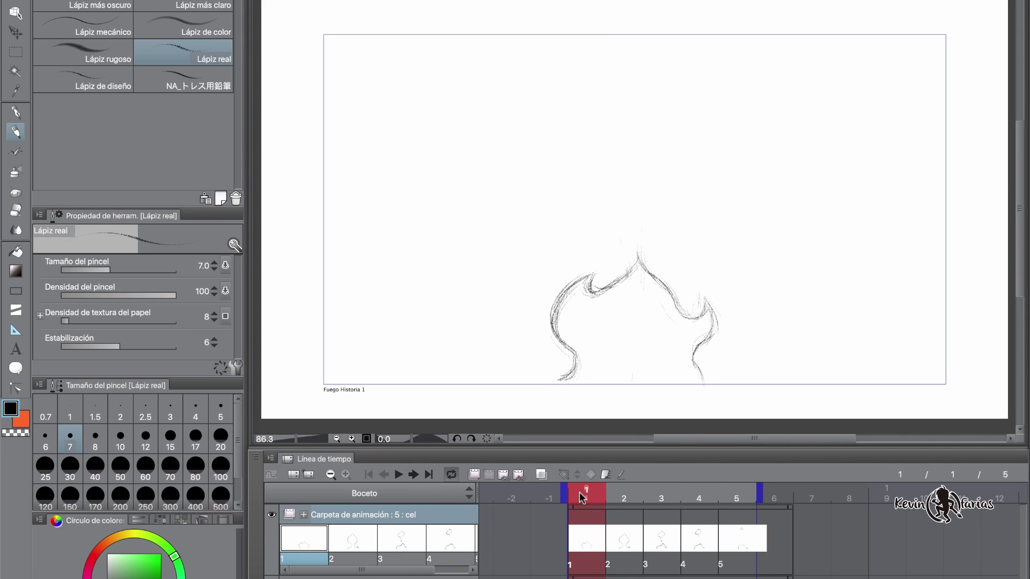
pyautogui.click(398, 474)
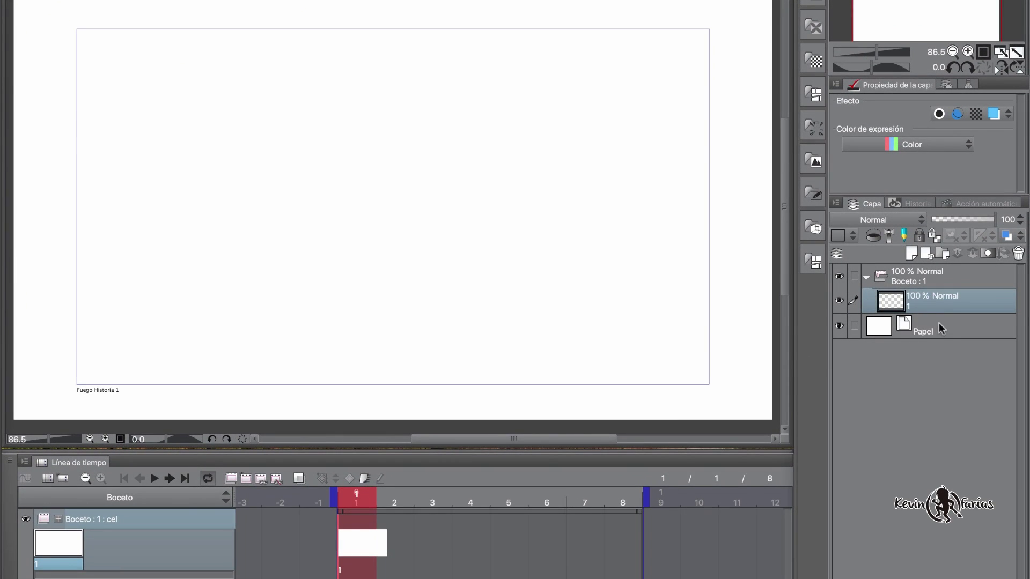
# Add a raster layer directly above the Papel layer and name it Linea Guía
pyautogui.click(956, 323)
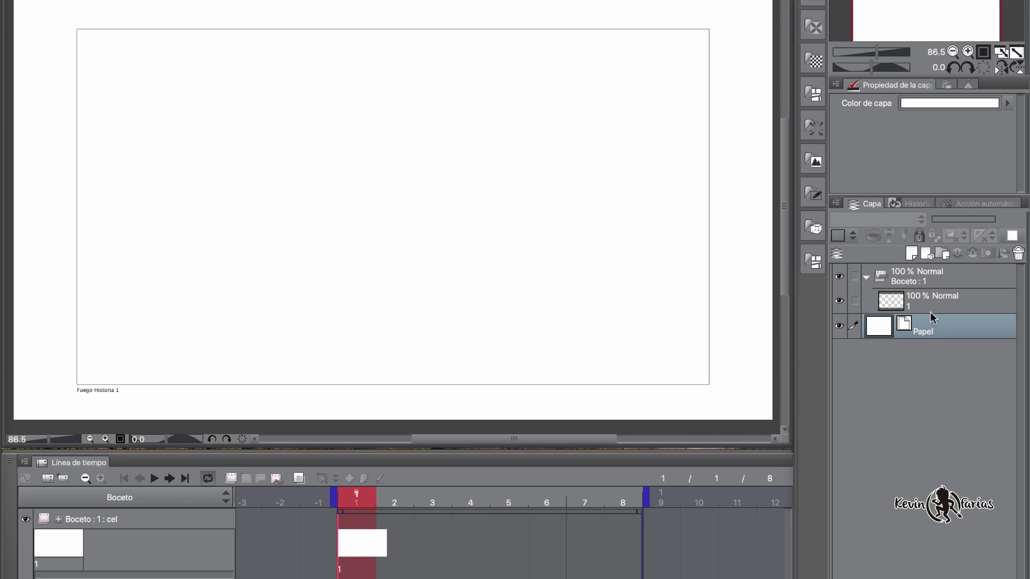
pyautogui.click(912, 256)
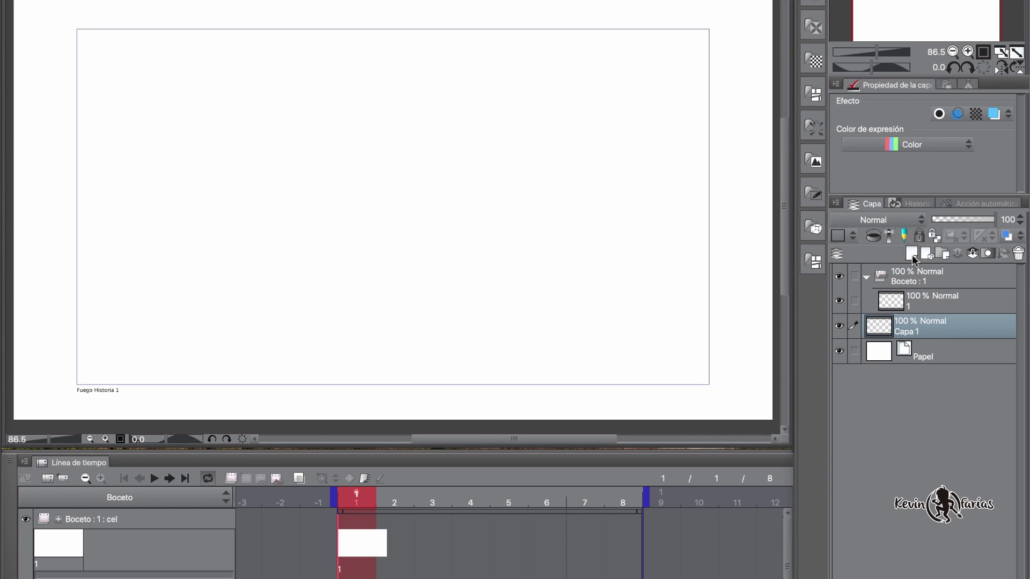
pyautogui.doubleClick(909, 328)
pyautogui.write('4')
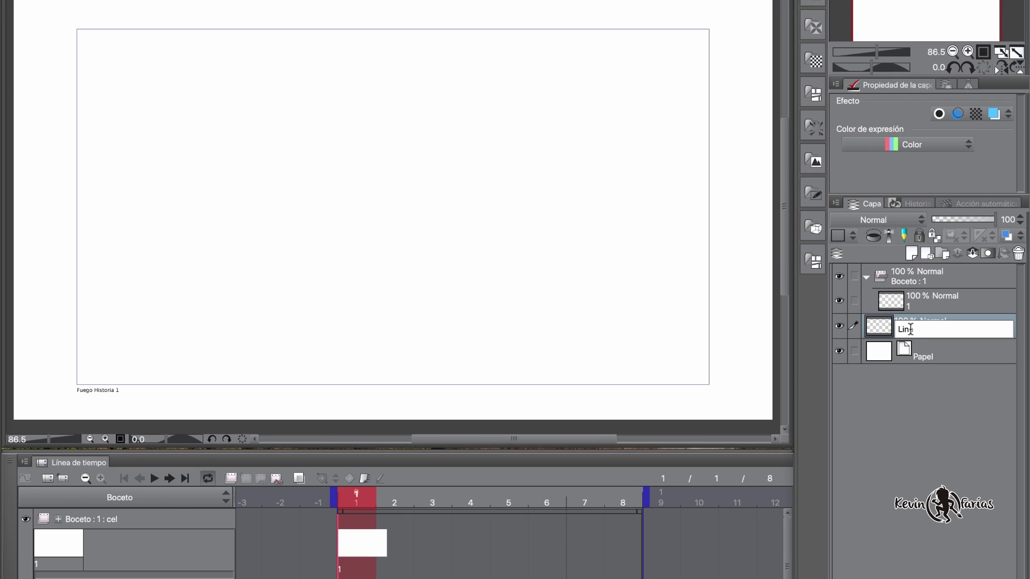
pyautogui.write('inea Guía')
pyautogui.press('Return')
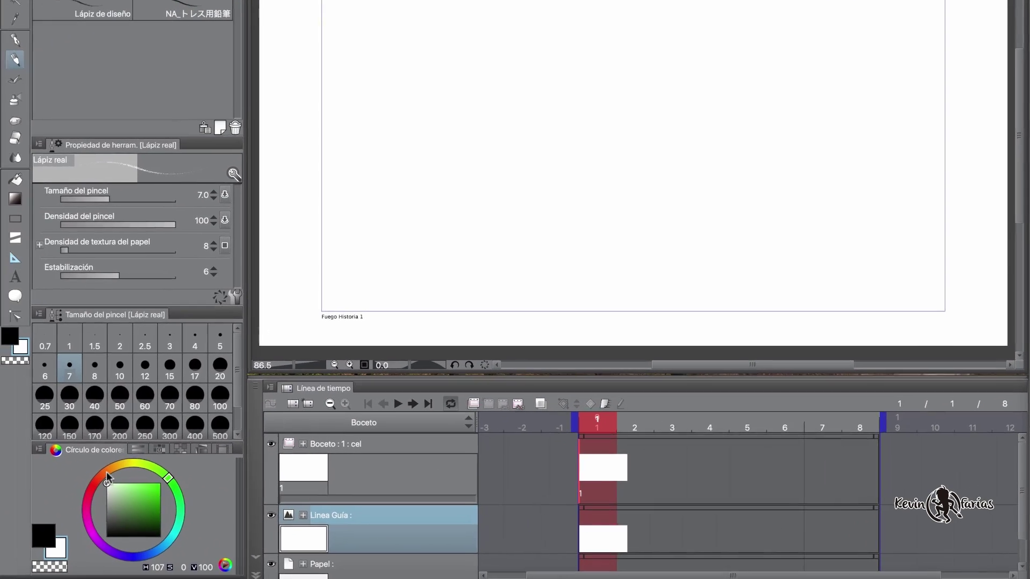
# Draw an S-shaped guide line in orange-red down the middle of the frame, from its upper edge to its lower edge
pyautogui.click(0, 549)
pyautogui.moveTo(111, 474); pyautogui.dragTo(153, 483)
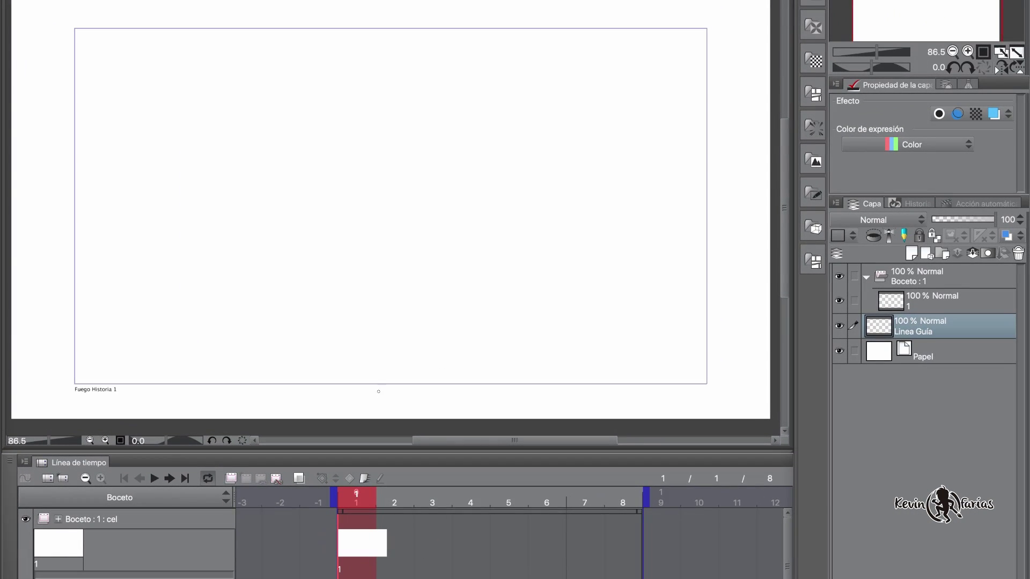
pyautogui.moveTo(609, 306); pyautogui.dragTo(639, 151)
pyautogui.moveTo(395, 221)
pyautogui.mouseDown()
pyautogui.moveTo(383, 56)
pyautogui.moveTo(402, 36)
pyautogui.mouseUp()
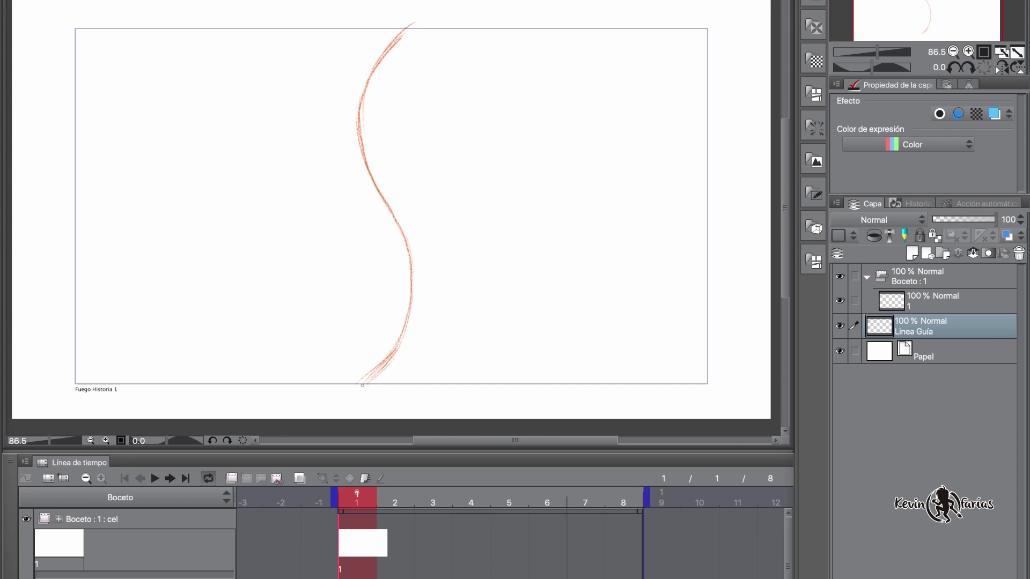
pyautogui.moveTo(404, 332)
pyautogui.mouseDown()
pyautogui.moveTo(416, 264)
pyautogui.moveTo(374, 170)
pyautogui.mouseUp()
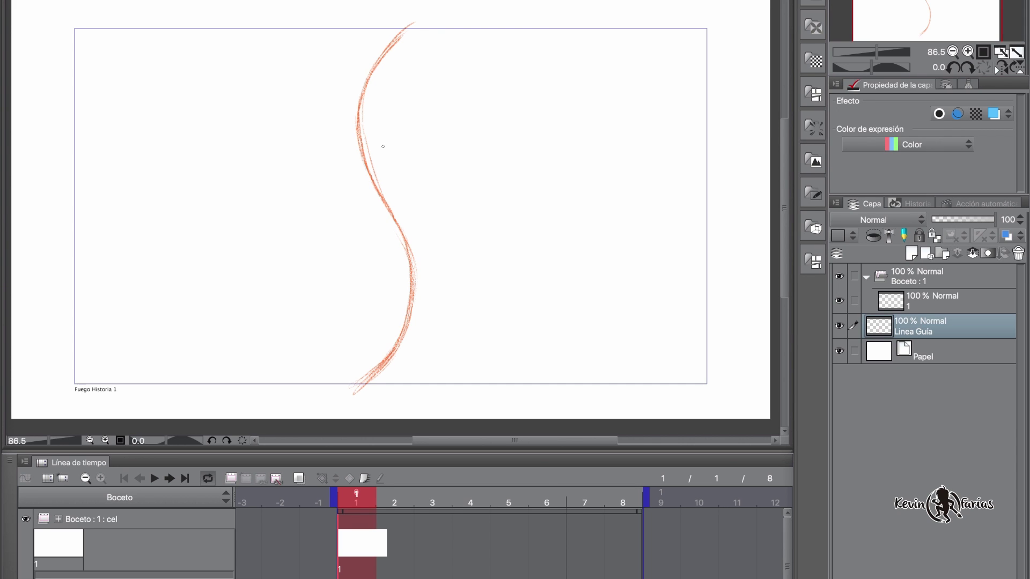
# Set the opacity of the Linea Guía layer to 50%
pyautogui.moveTo(378, 494)
pyautogui.mouseDown()
pyautogui.moveTo(572, 493)
pyautogui.moveTo(387, 490)
pyautogui.moveTo(363, 501)
pyautogui.mouseUp()
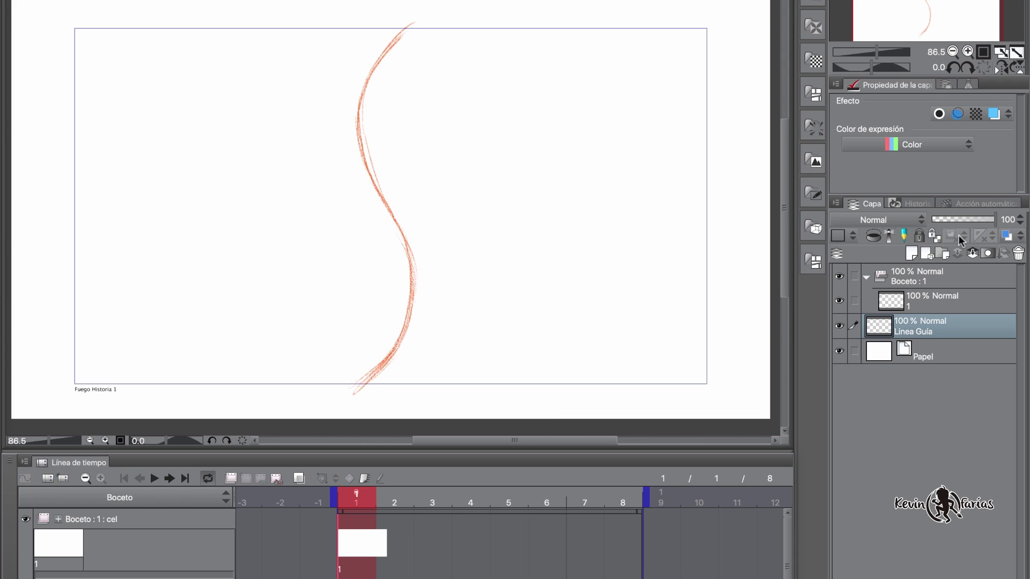
pyautogui.click(1007, 222)
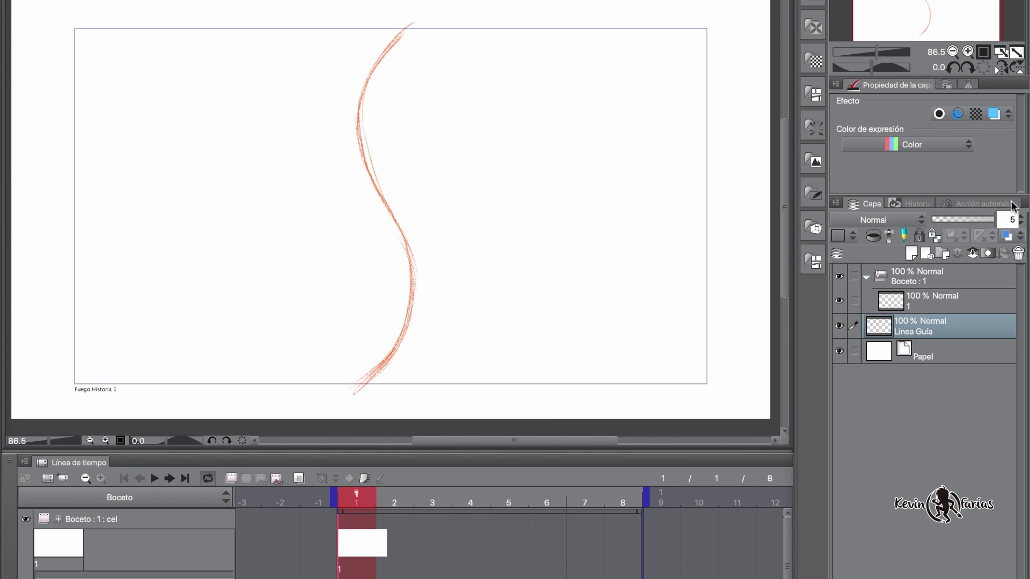
pyautogui.press('Return')
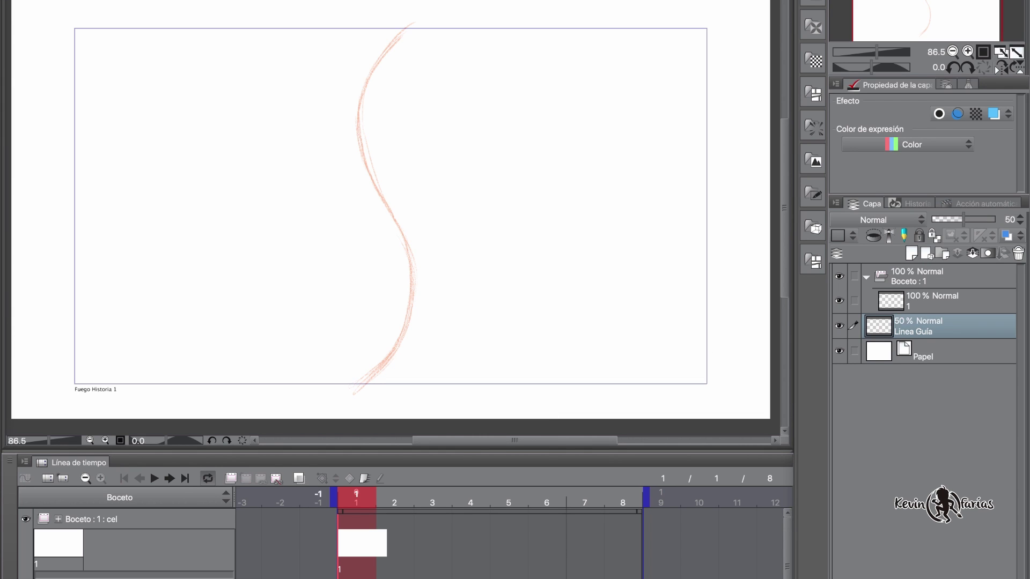
# Sketch the first flame's outline in black on cel 1, with its tip on the guide line and both sides reaching the frame's lower edge
pyautogui.click(353, 546)
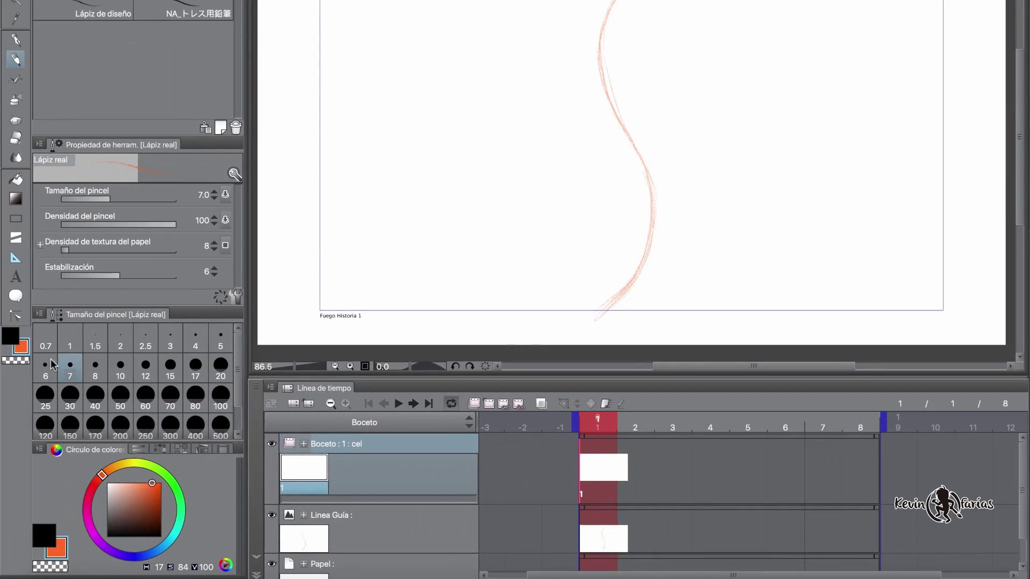
pyautogui.click(12, 336)
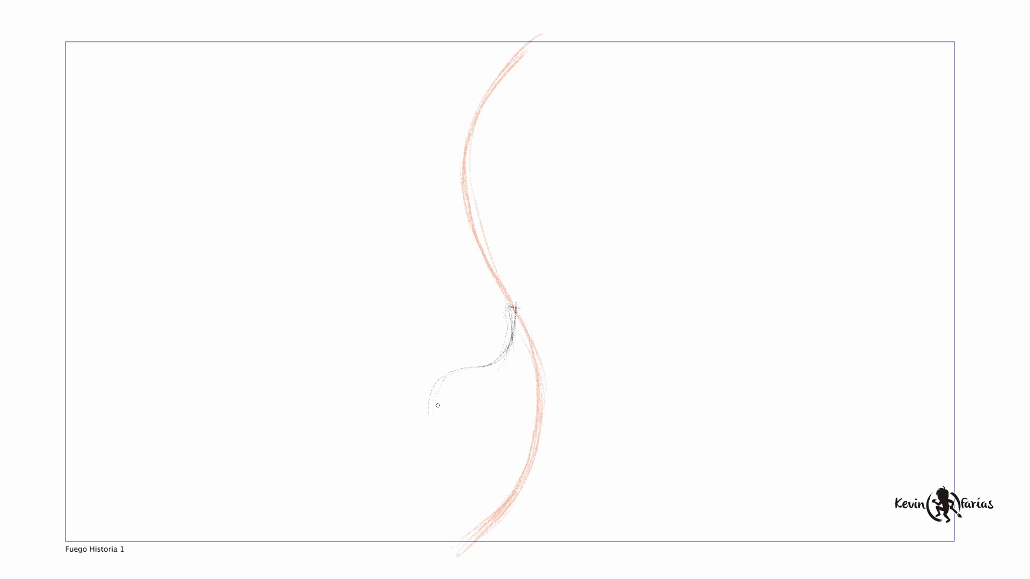
pyautogui.moveTo(438, 406)
pyautogui.mouseDown()
pyautogui.moveTo(452, 381)
pyautogui.moveTo(433, 482)
pyautogui.moveTo(379, 551)
pyautogui.mouseUp()
pyautogui.moveTo(413, 504); pyautogui.dragTo(425, 438)
pyautogui.moveTo(518, 314)
pyautogui.mouseDown()
pyautogui.moveTo(583, 445)
pyautogui.moveTo(542, 335)
pyautogui.mouseUp()
pyautogui.moveTo(588, 442)
pyautogui.mouseDown()
pyautogui.moveTo(616, 450)
pyautogui.moveTo(633, 547)
pyautogui.mouseUp()
pyautogui.moveTo(605, 424); pyautogui.dragTo(627, 542)
# Move the flame sketch slightly down and to the right so its tip stays on the guide line
pyautogui.hotkey('shift', 't')
pyautogui.moveTo(501, 420); pyautogui.dragTo(508, 438)
pyautogui.press('b')
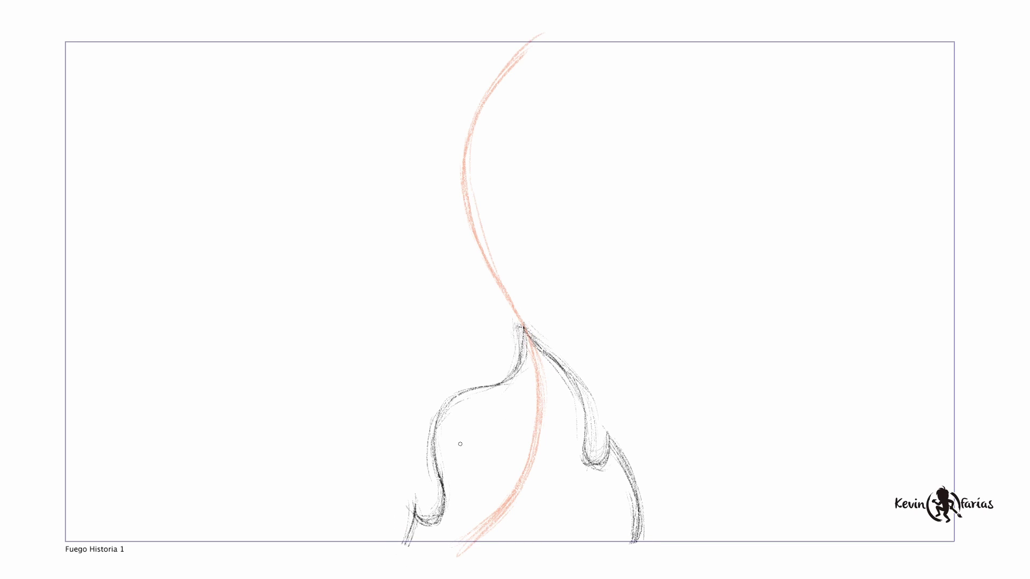
# Redraw the flame's right contour further inward and erase the old outer lines
pyautogui.moveTo(614, 443); pyautogui.dragTo(628, 544)
pyautogui.moveTo(528, 329)
pyautogui.mouseDown()
pyautogui.moveTo(577, 466)
pyautogui.moveTo(590, 471)
pyautogui.mouseUp()
pyautogui.moveTo(612, 429); pyautogui.dragTo(632, 509)
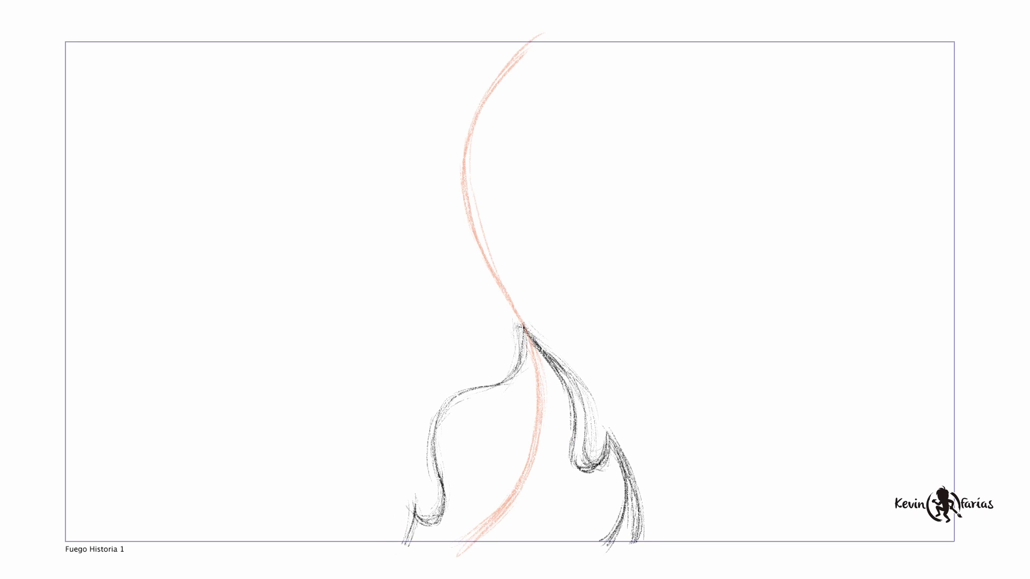
pyautogui.press('e')
pyautogui.moveTo(589, 455); pyautogui.dragTo(557, 359)
pyautogui.moveTo(641, 536); pyautogui.dragTo(634, 497)
# Darken the flame's left contour from the tip down to its lower left tongue
pyautogui.moveTo(524, 328); pyautogui.dragTo(432, 469)
pyautogui.moveTo(445, 402); pyautogui.dragTo(431, 520)
pyautogui.moveTo(437, 456)
pyautogui.mouseDown()
pyautogui.moveTo(434, 485)
pyautogui.moveTo(410, 503)
pyautogui.moveTo(400, 546)
pyautogui.mouseUp()
pyautogui.moveTo(445, 397); pyautogui.dragTo(429, 514)
pyautogui.hotkey('ctrl', 'z')
pyautogui.moveTo(456, 394); pyautogui.dragTo(435, 491)
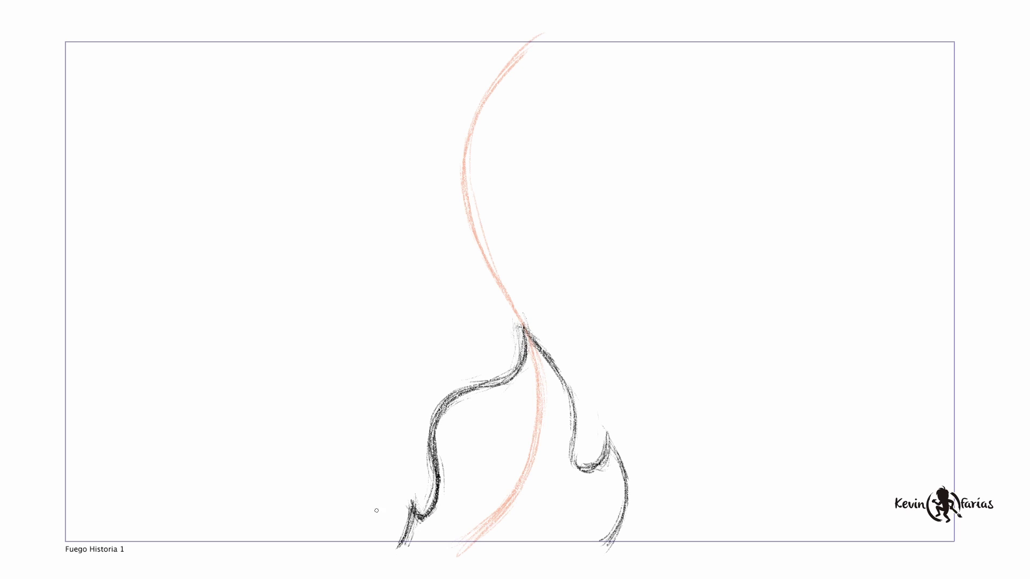
# Undo the last strokes on the lower left tongue and redraw it further outward to the frame's lower edge
pyautogui.hotkey('ctrl', 'z')
pyautogui.hotkey('ctrl', 'z')
pyautogui.moveTo(432, 453)
pyautogui.mouseDown()
pyautogui.moveTo(414, 505)
pyautogui.moveTo(389, 507)
pyautogui.mouseUp()
pyautogui.moveTo(396, 499); pyautogui.dragTo(371, 547)
pyautogui.moveTo(437, 412); pyautogui.dragTo(410, 512)
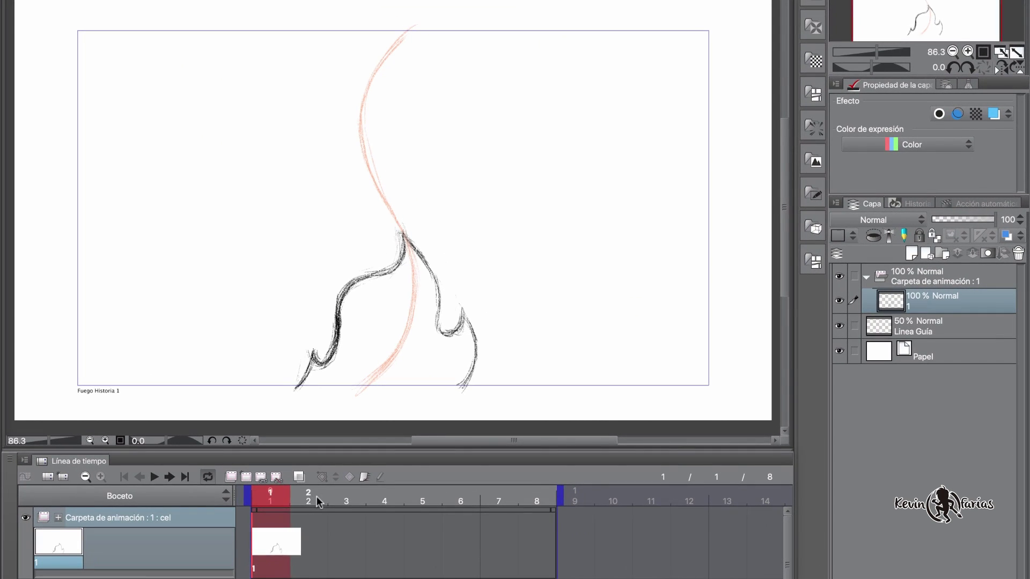
# Create a new animation cel at frame 5 and rename it 5
pyautogui.moveTo(316, 497); pyautogui.dragTo(413, 493)
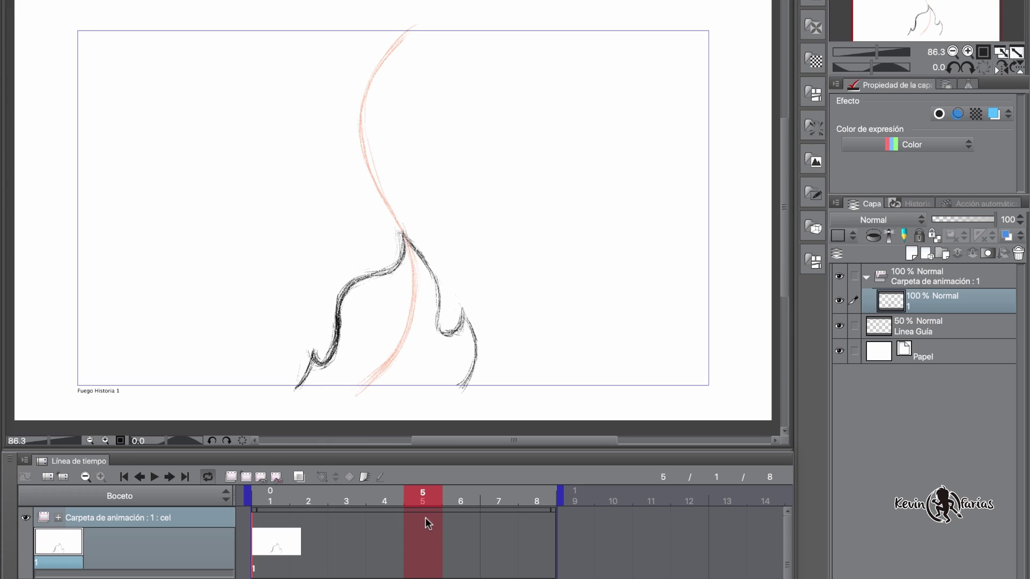
pyautogui.click(247, 476)
pyautogui.doubleClick(91, 562)
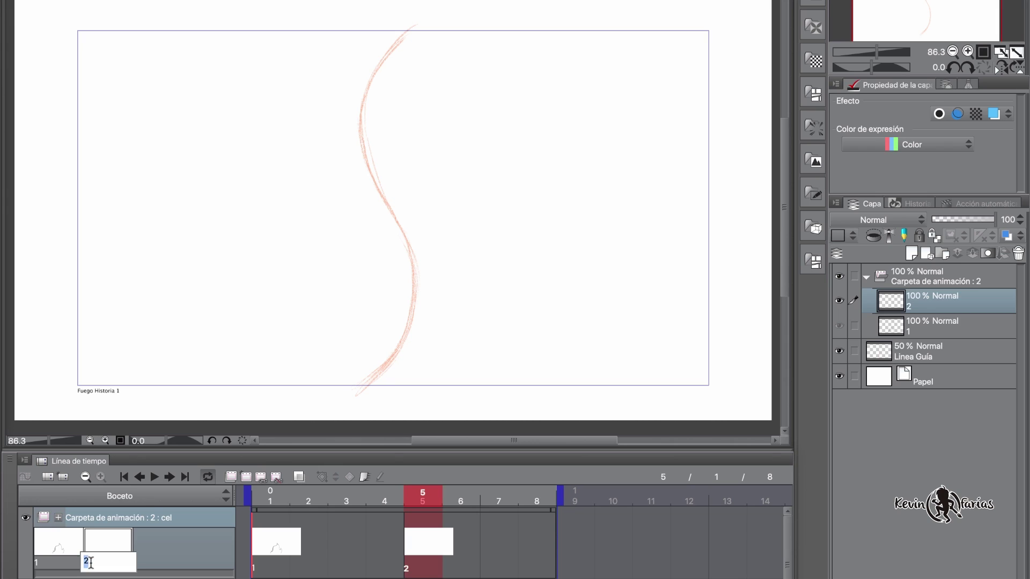
pyautogui.press('Return')
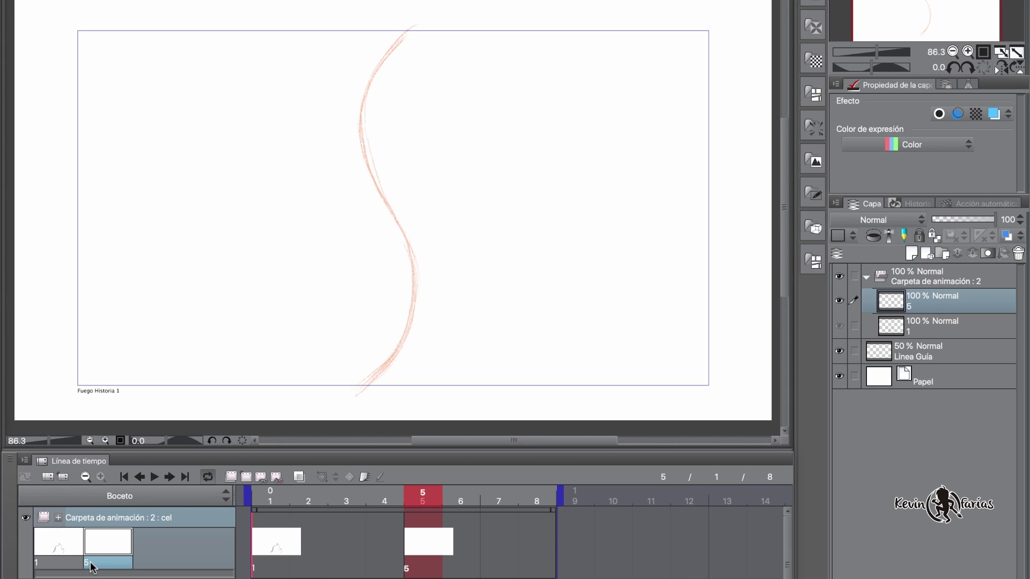
# Turn on onion skin and sketch a low flame base with a small central tongue along the frame's lower edge on cel 5
pyautogui.click(299, 477)
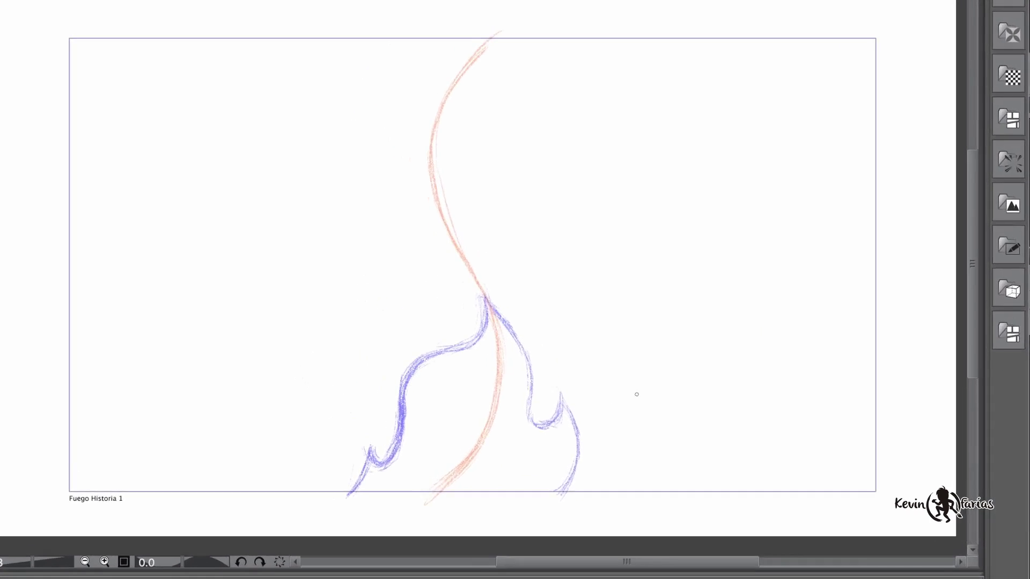
pyautogui.moveTo(528, 502)
pyautogui.mouseDown()
pyautogui.moveTo(571, 498)
pyautogui.moveTo(567, 510)
pyautogui.moveTo(591, 527)
pyautogui.moveTo(590, 515)
pyautogui.moveTo(600, 537)
pyautogui.mouseUp()
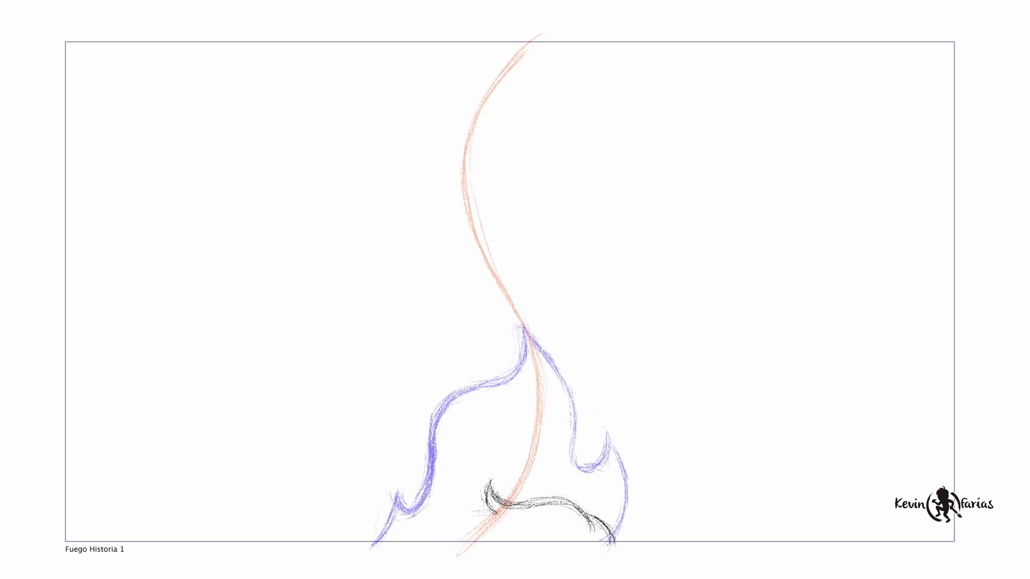
pyautogui.moveTo(408, 528); pyautogui.dragTo(499, 514)
pyautogui.moveTo(376, 550)
pyautogui.mouseDown()
pyautogui.moveTo(465, 505)
pyautogui.moveTo(407, 534)
pyautogui.moveTo(571, 521)
pyautogui.mouseUp()
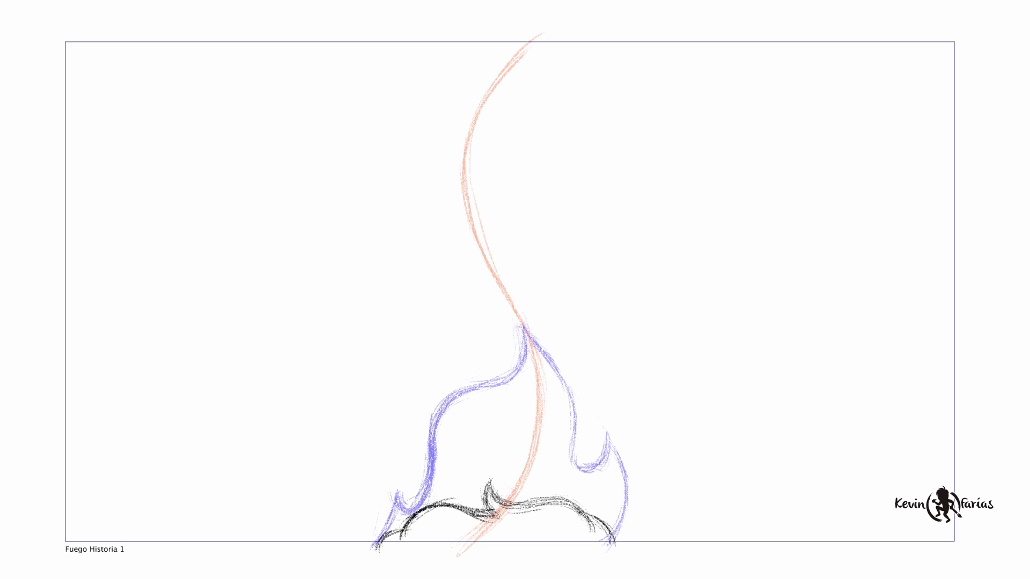
# Sketch a detached curling flame around the upper part of the guide line, with a small spark beneath it, on cel 5
pyautogui.moveTo(504, 258); pyautogui.dragTo(445, 117)
pyautogui.moveTo(515, 209); pyautogui.dragTo(423, 161)
pyautogui.moveTo(512, 268); pyautogui.dragTo(571, 124)
pyautogui.moveTo(515, 233); pyautogui.dragTo(573, 124)
pyautogui.moveTo(450, 170); pyautogui.dragTo(454, 118)
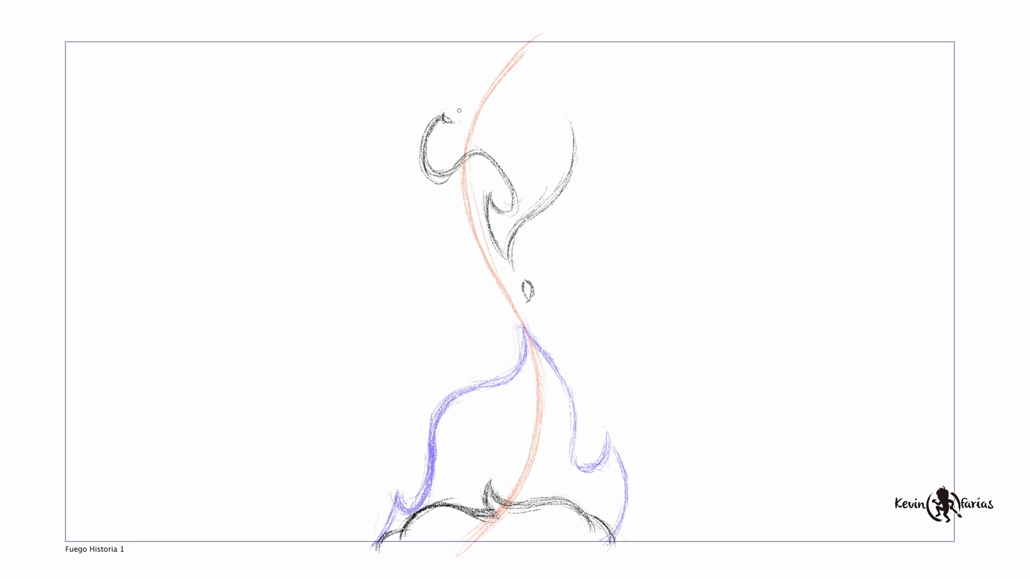
pyautogui.moveTo(544, 136)
pyautogui.mouseDown()
pyautogui.moveTo(440, 118)
pyautogui.moveTo(547, 134)
pyautogui.mouseUp()
pyautogui.moveTo(571, 121); pyautogui.dragTo(523, 220)
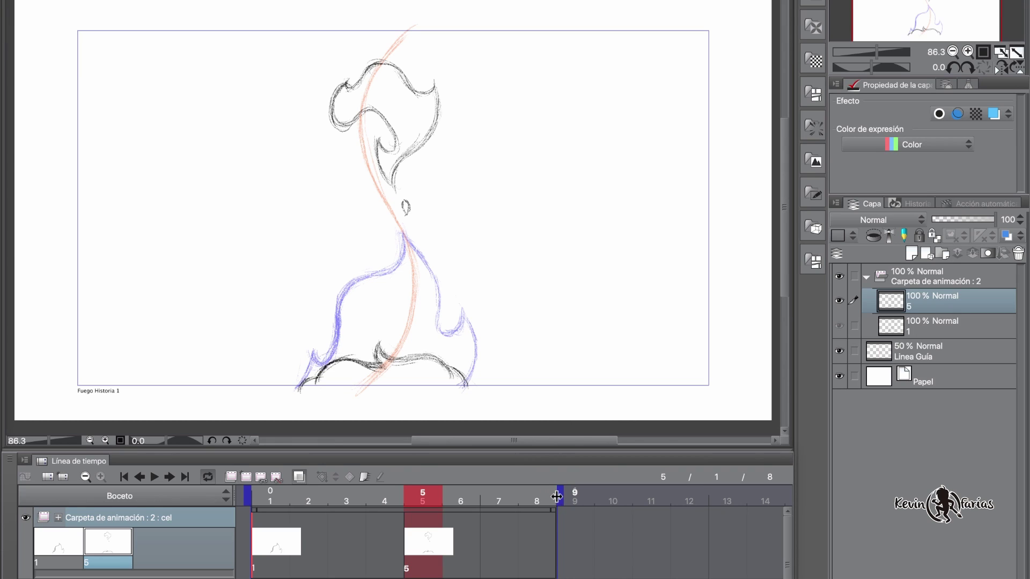
# Extend the playback range and the Papel, Linea Guía and animation folder tracks to frame 9
pyautogui.moveTo(560, 494); pyautogui.dragTo(595, 495)
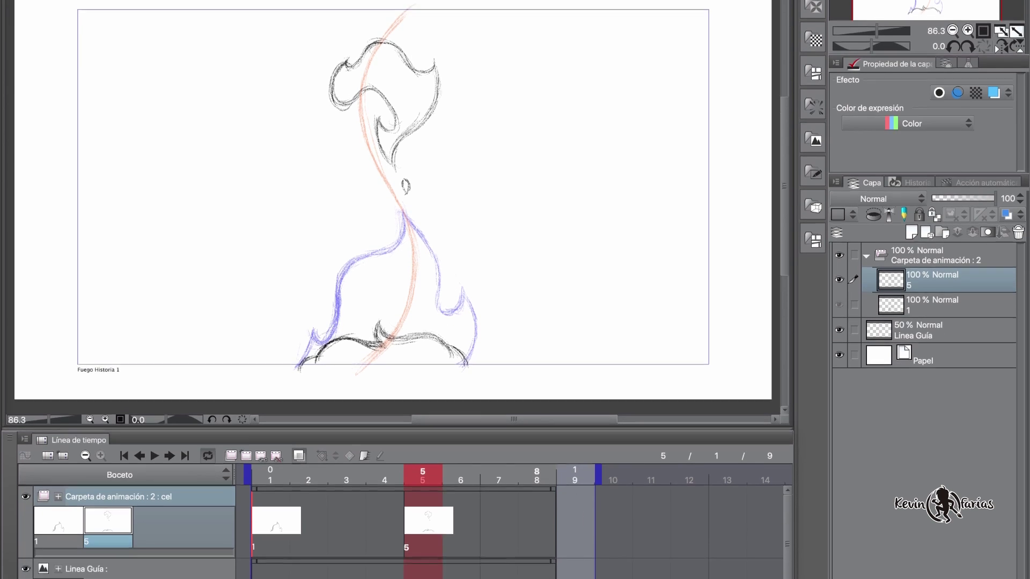
pyautogui.click(590, 555)
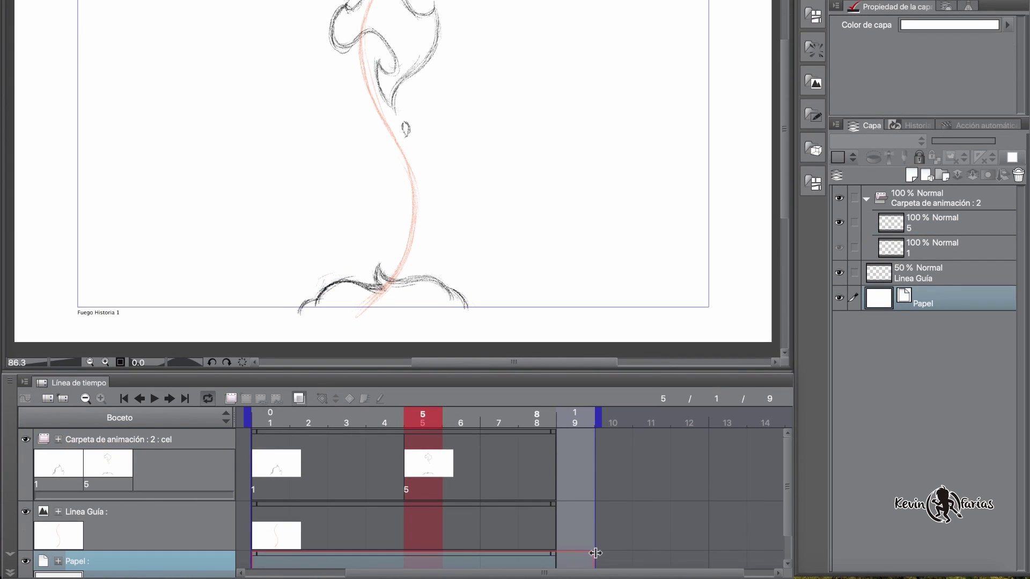
pyautogui.click(559, 502)
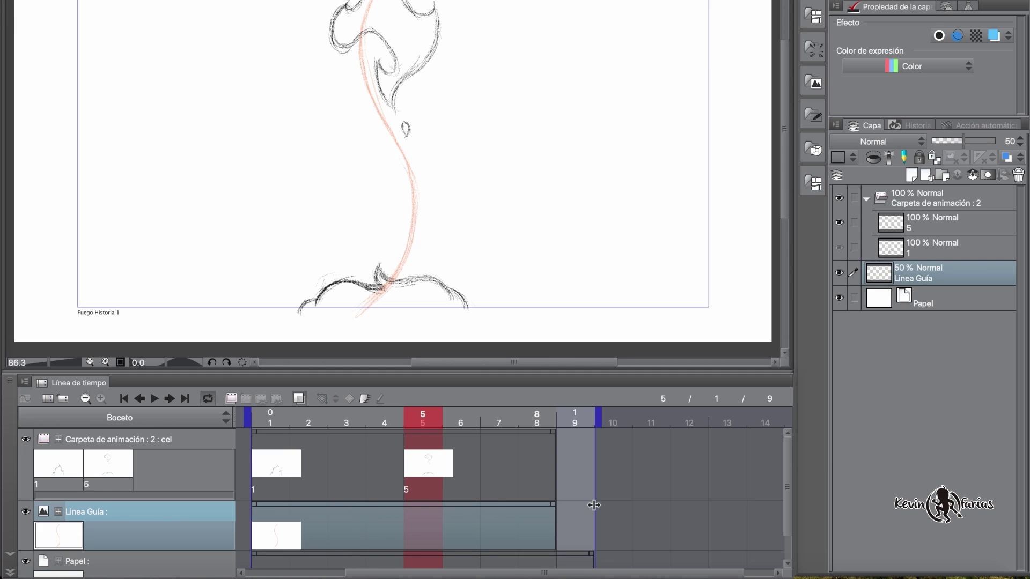
pyautogui.click(554, 432)
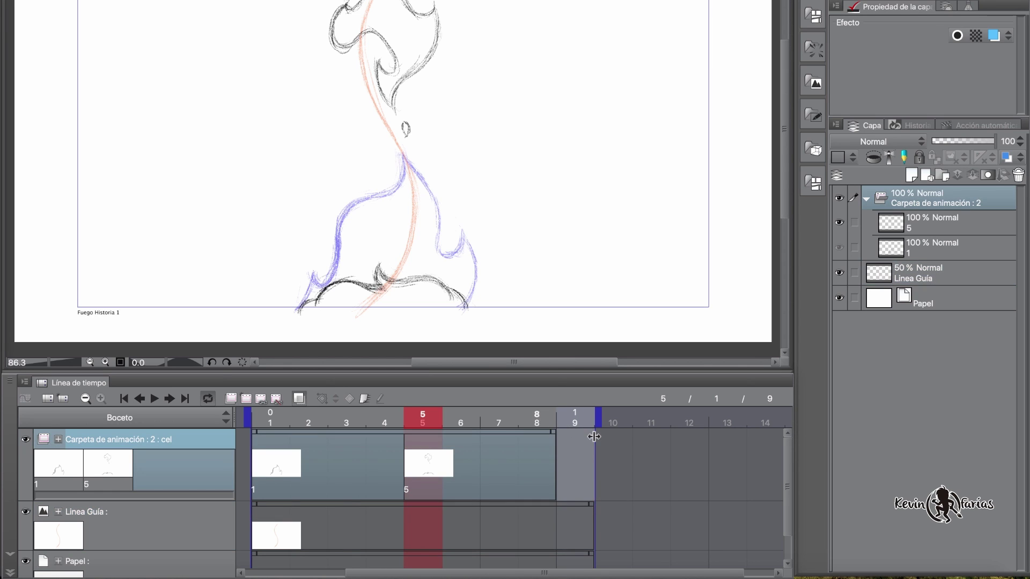
# Assign cel 1 to frame 9 of the animation folder
pyautogui.click(569, 457)
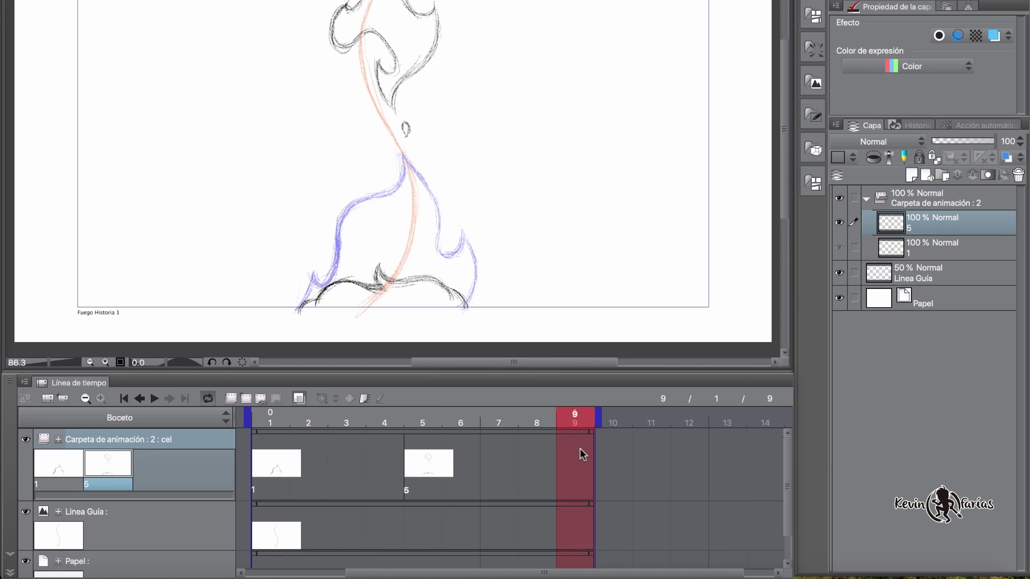
pyautogui.rightClick(580, 448)
pyautogui.click(583, 153)
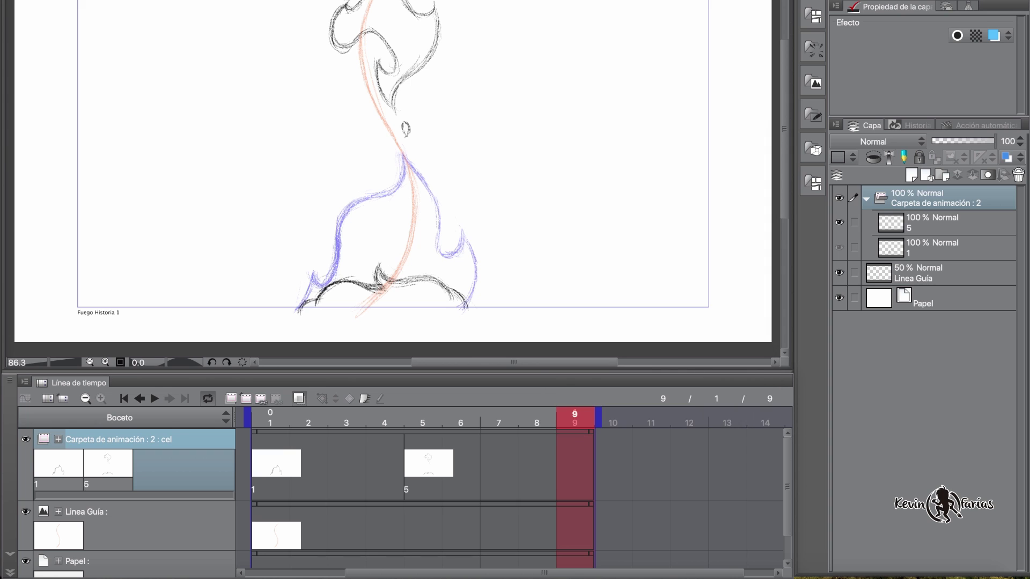
# Go to frame 5, turn off onion skin and play the animation
pyautogui.moveTo(507, 472); pyautogui.dragTo(424, 504)
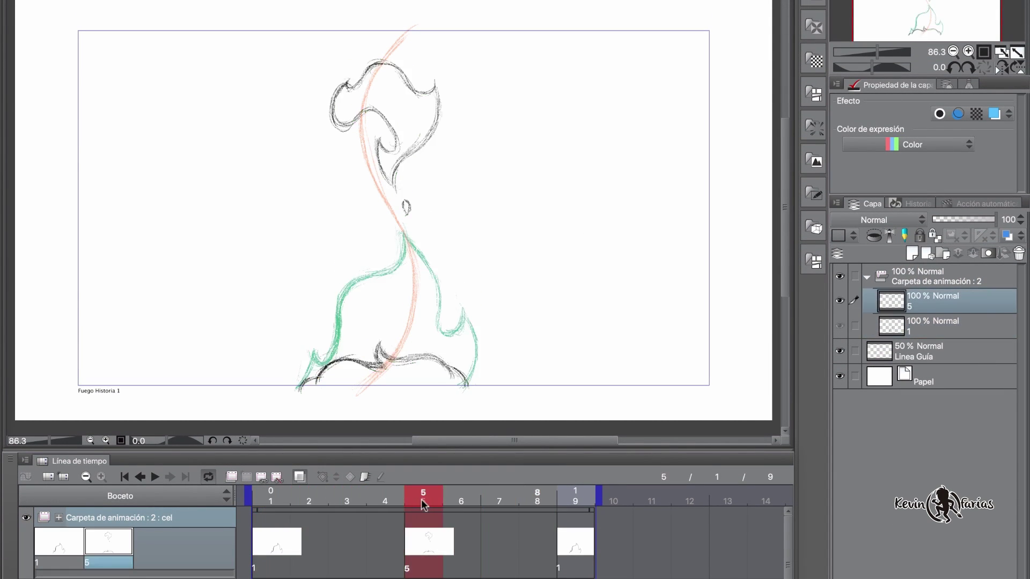
pyautogui.click(299, 477)
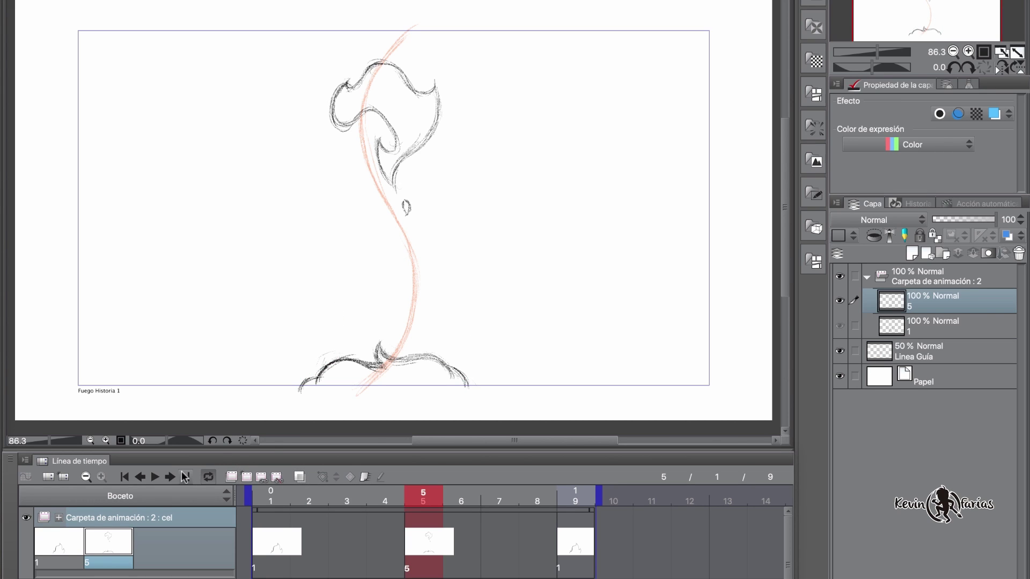
pyautogui.click(155, 476)
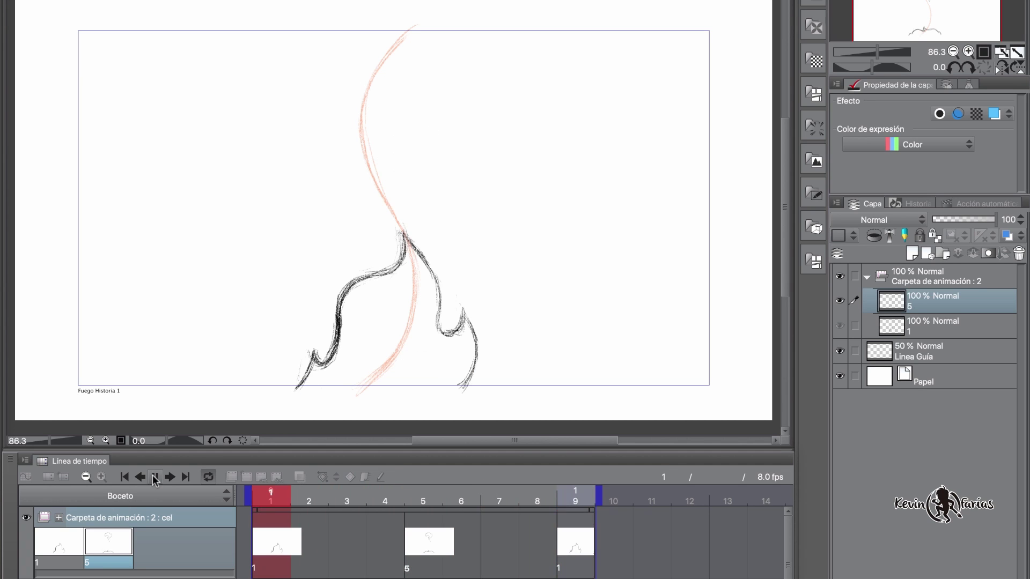
# Stop the playback and add a new animation cel at frame 3
pyautogui.click(155, 477)
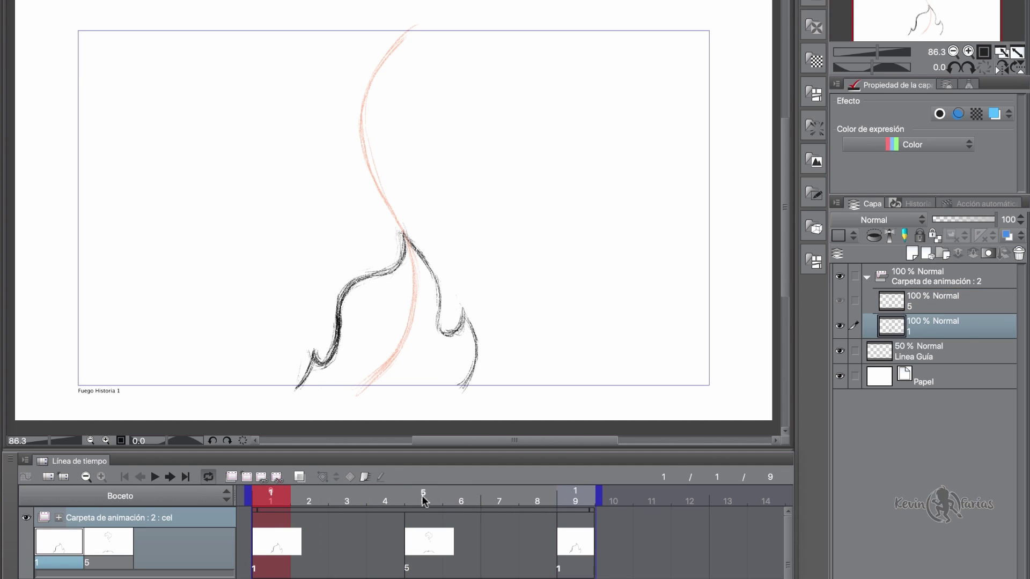
pyautogui.click(424, 500)
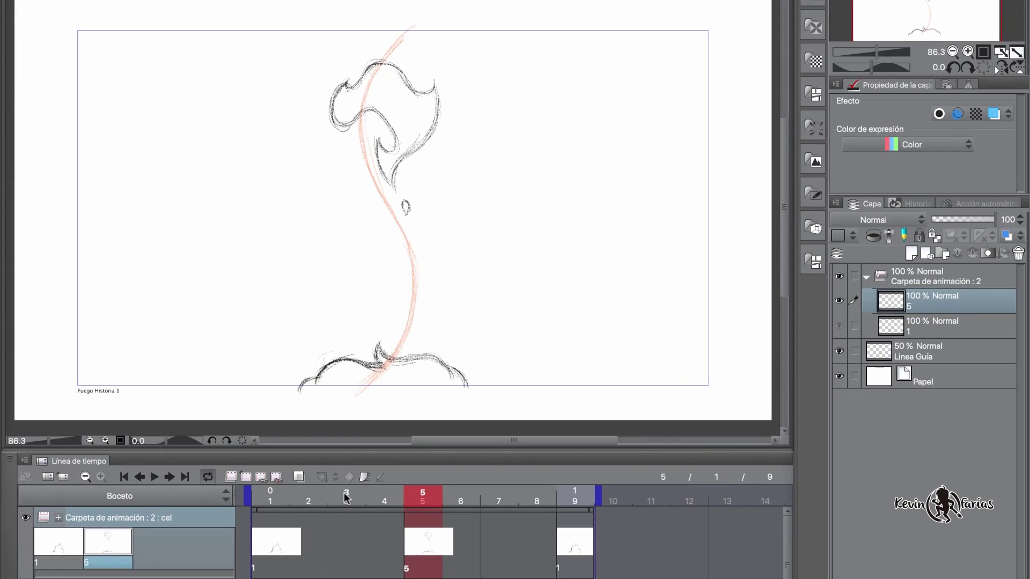
pyautogui.click(479, 460)
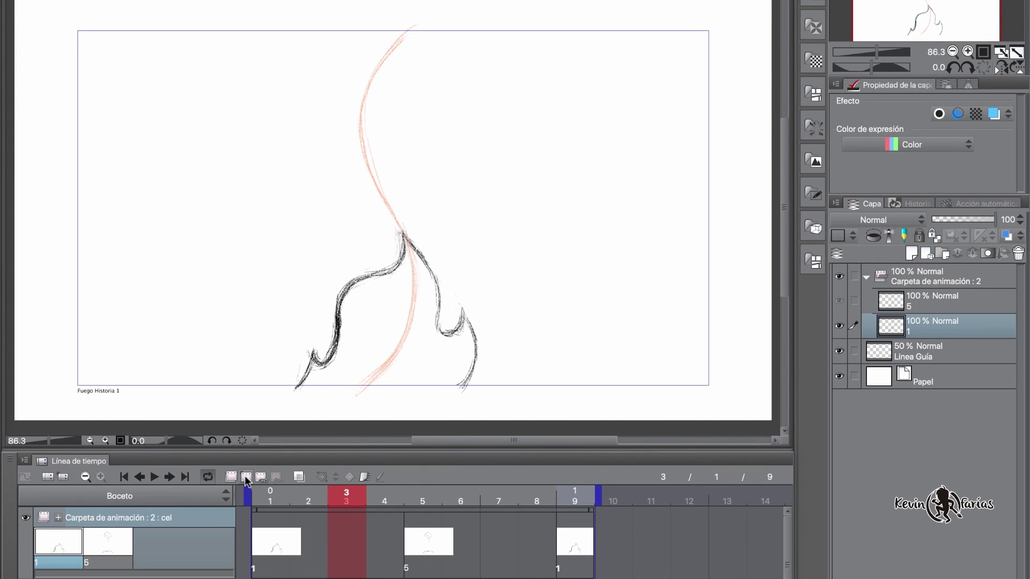
pyautogui.click(247, 477)
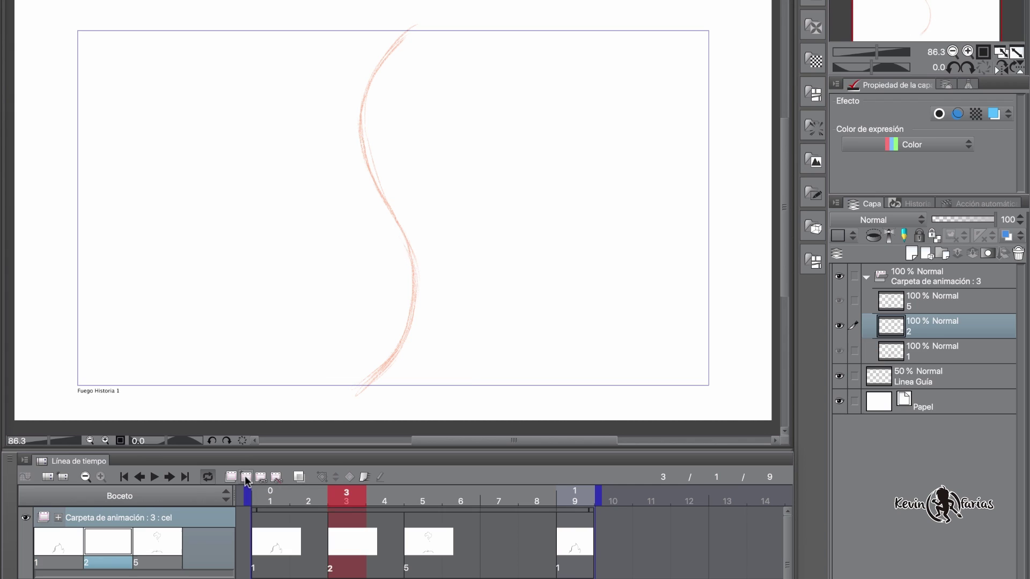
# Rename the new cel at frame 3 to 3 and turn on onion skin
pyautogui.doubleClick(86, 564)
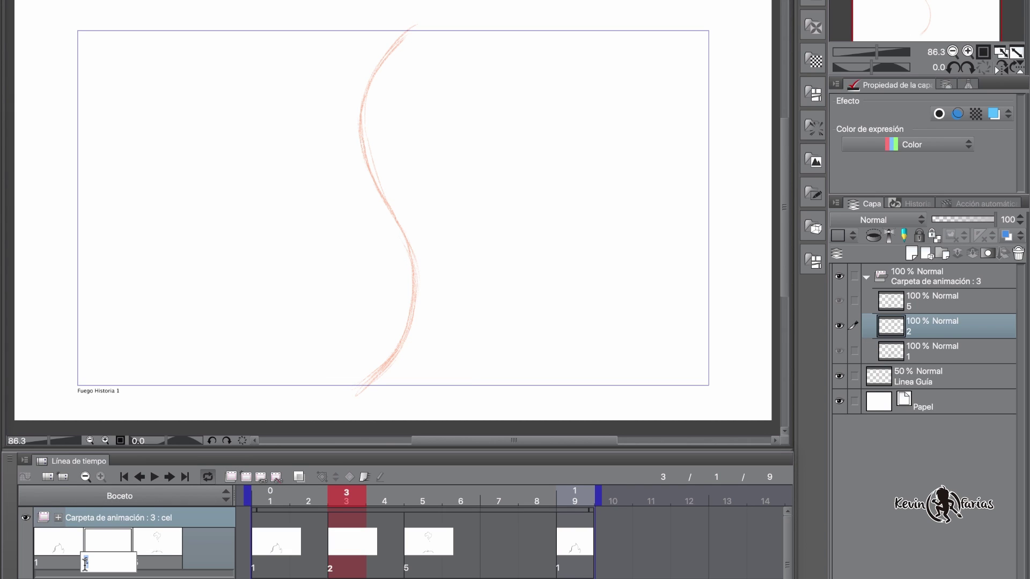
pyautogui.write('3')
pyautogui.press('Return')
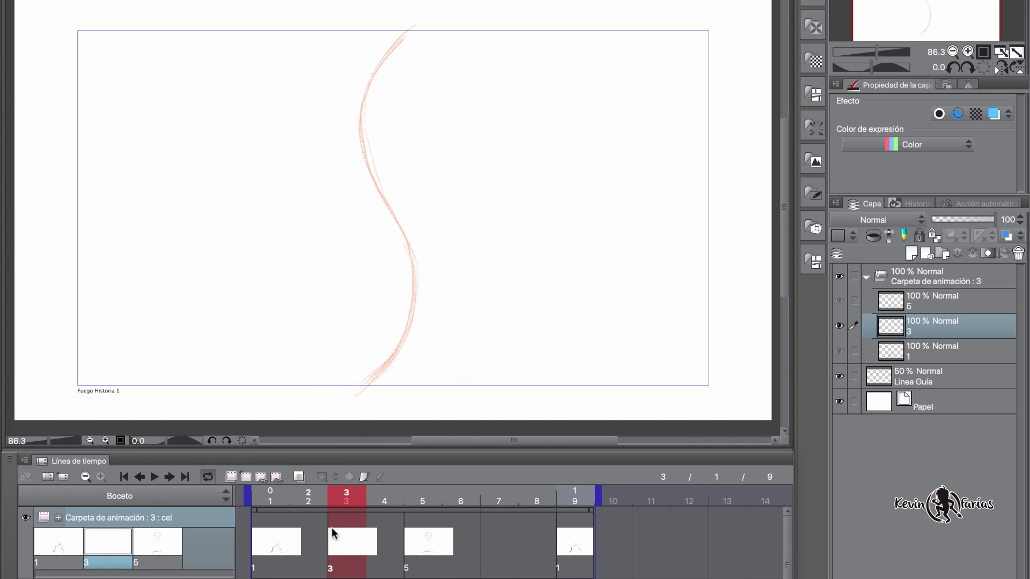
pyautogui.click(299, 477)
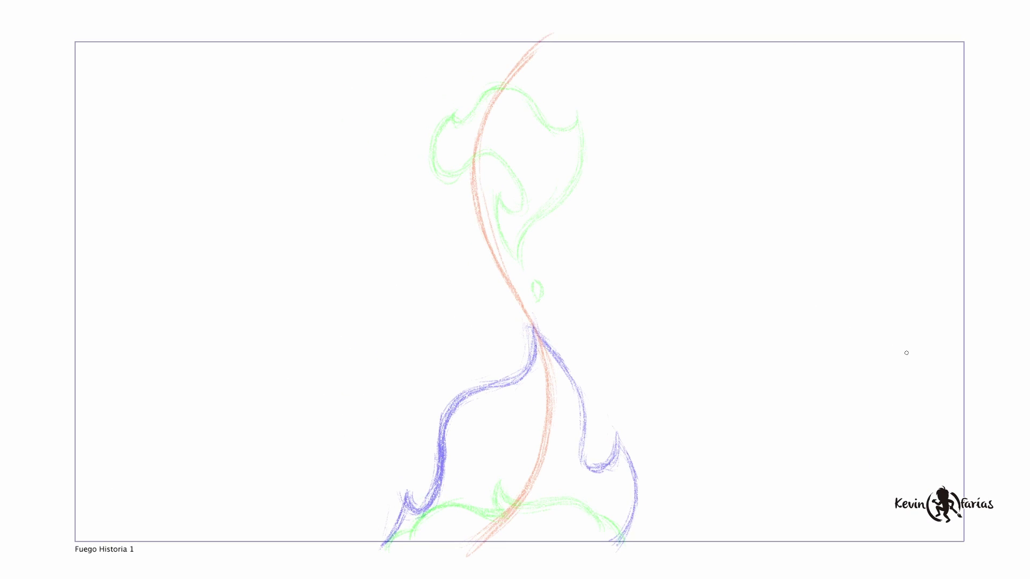
# Sketch a tall flame with a curled head and a wide base around the guide line on cel 3, and play the animation
pyautogui.moveTo(519, 178)
pyautogui.mouseDown()
pyautogui.moveTo(412, 172)
pyautogui.moveTo(418, 188)
pyautogui.moveTo(519, 153)
pyautogui.moveTo(514, 167)
pyautogui.moveTo(547, 159)
pyautogui.moveTo(543, 240)
pyautogui.mouseUp()
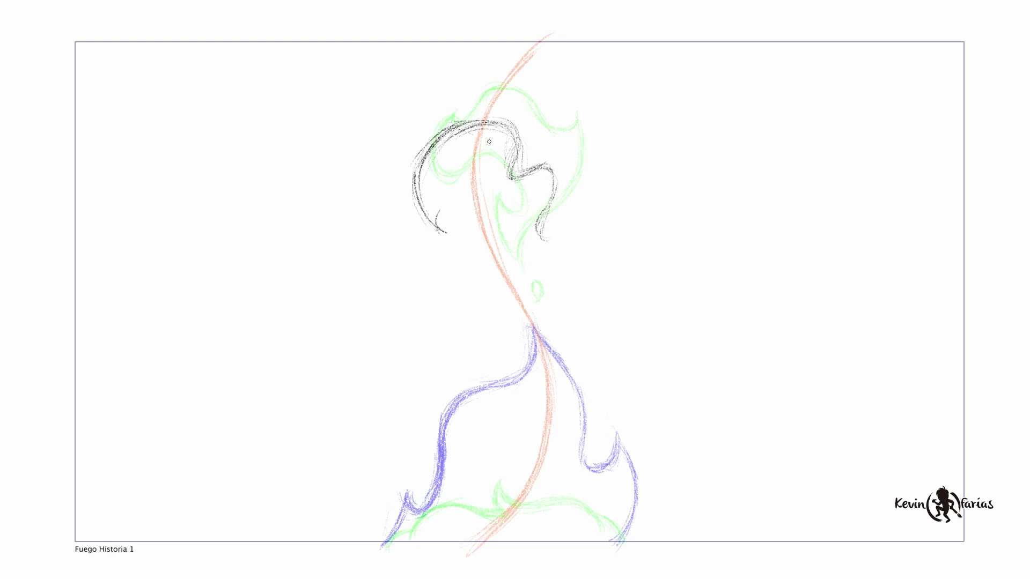
pyautogui.moveTo(382, 535)
pyautogui.mouseDown()
pyautogui.moveTo(407, 456)
pyautogui.moveTo(451, 475)
pyautogui.moveTo(449, 413)
pyautogui.moveTo(477, 329)
pyautogui.moveTo(445, 482)
pyautogui.moveTo(436, 236)
pyautogui.moveTo(416, 155)
pyautogui.mouseUp()
pyautogui.moveTo(541, 233)
pyautogui.mouseDown()
pyautogui.moveTo(557, 212)
pyautogui.moveTo(572, 395)
pyautogui.moveTo(587, 252)
pyautogui.moveTo(576, 424)
pyautogui.moveTo(617, 539)
pyautogui.mouseUp()
pyautogui.moveTo(590, 268); pyautogui.dragTo(569, 423)
pyautogui.moveTo(437, 220); pyautogui.dragTo(477, 271)
pyautogui.moveTo(467, 231); pyautogui.dragTo(482, 327)
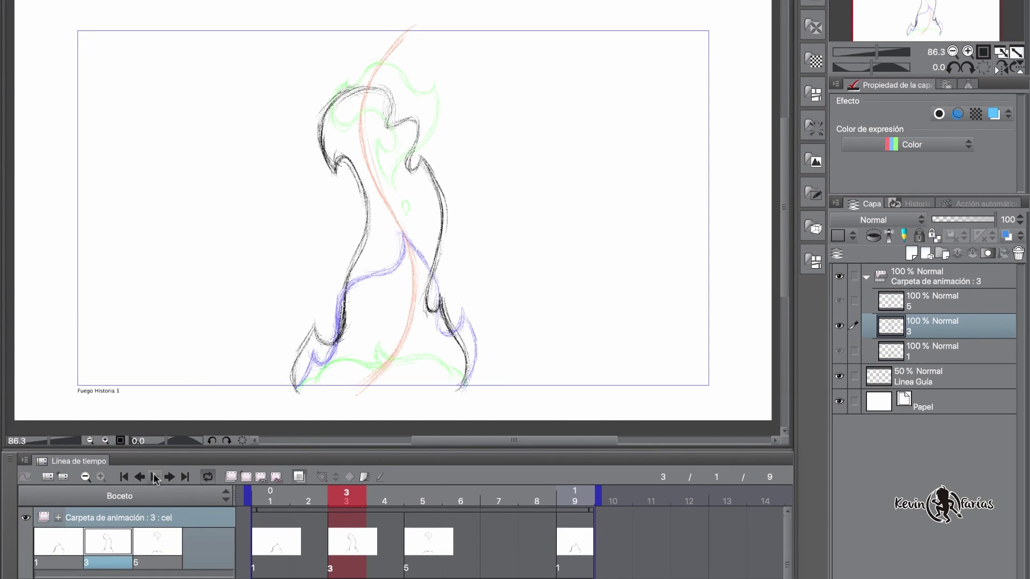
pyautogui.click(154, 476)
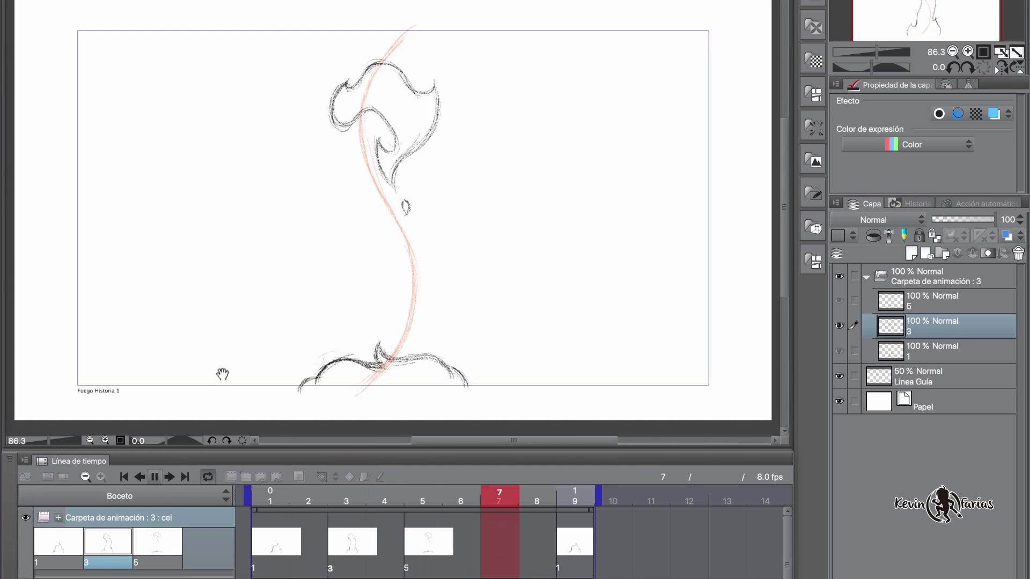
pyautogui.click(154, 476)
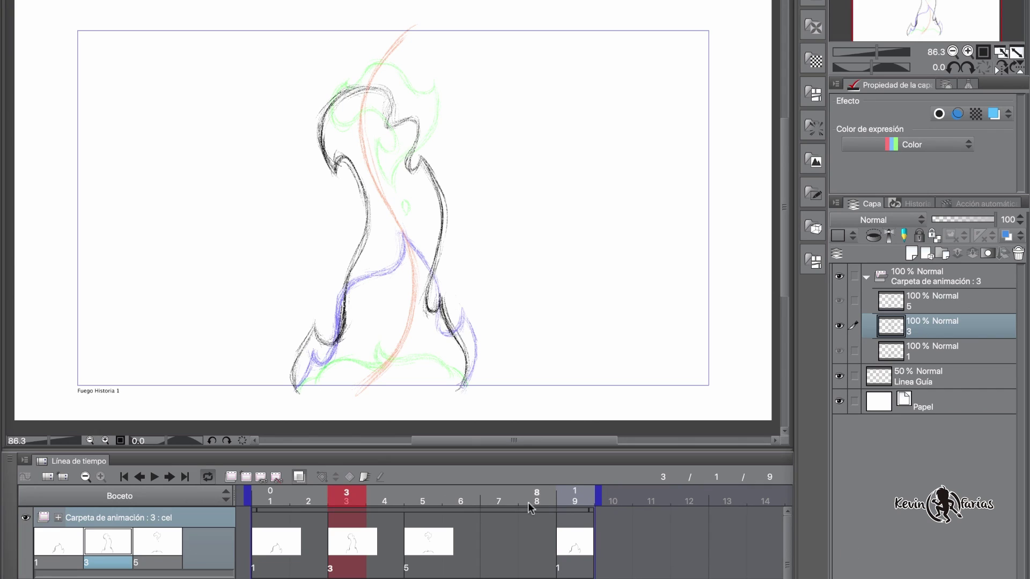
# Add a new animation cel at frame 7 and rename it 7
pyautogui.click(500, 496)
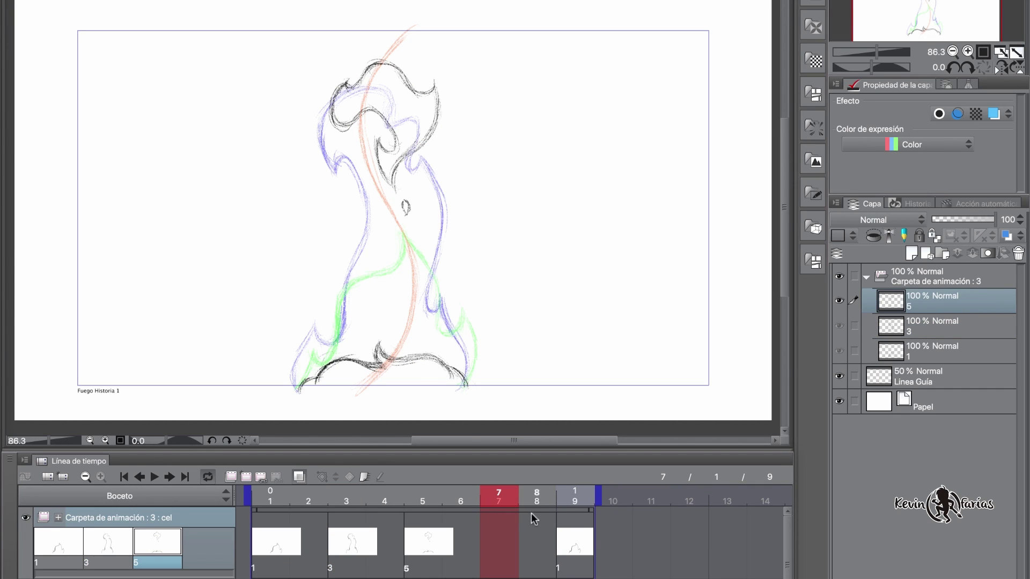
pyautogui.click(246, 477)
pyautogui.doubleClick(192, 563)
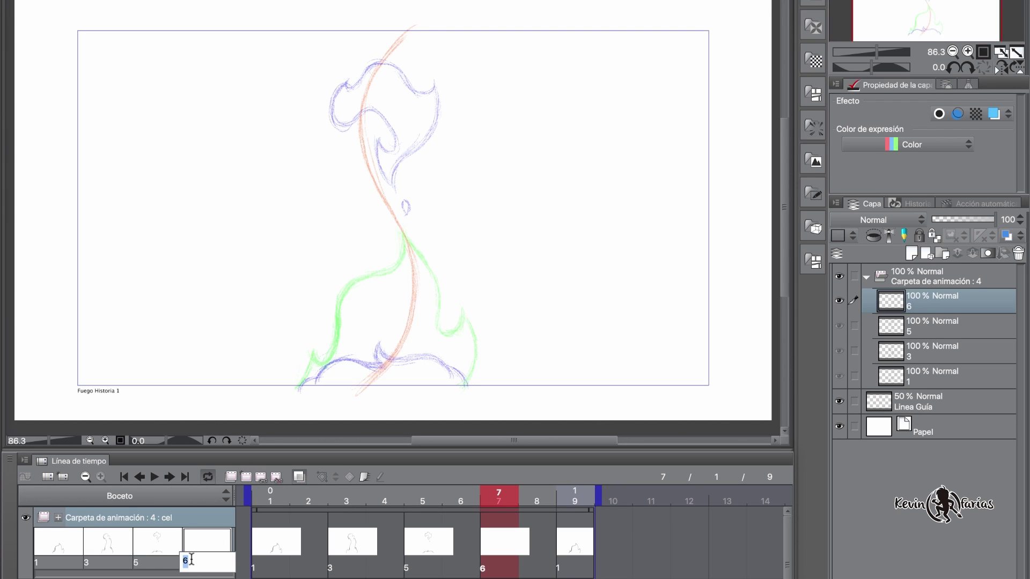
pyautogui.press('Return')
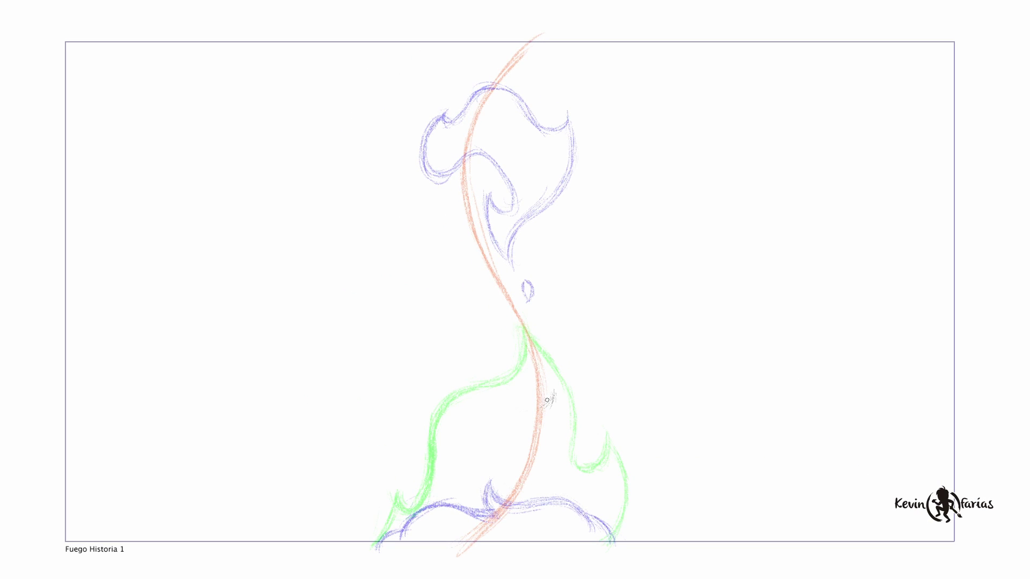
# Sketch a low, stepped base flame and a small spark at the guide line's upper end on cel 7
pyautogui.moveTo(547, 400)
pyautogui.mouseDown()
pyautogui.moveTo(500, 400)
pyautogui.moveTo(535, 405)
pyautogui.moveTo(458, 418)
pyautogui.mouseUp()
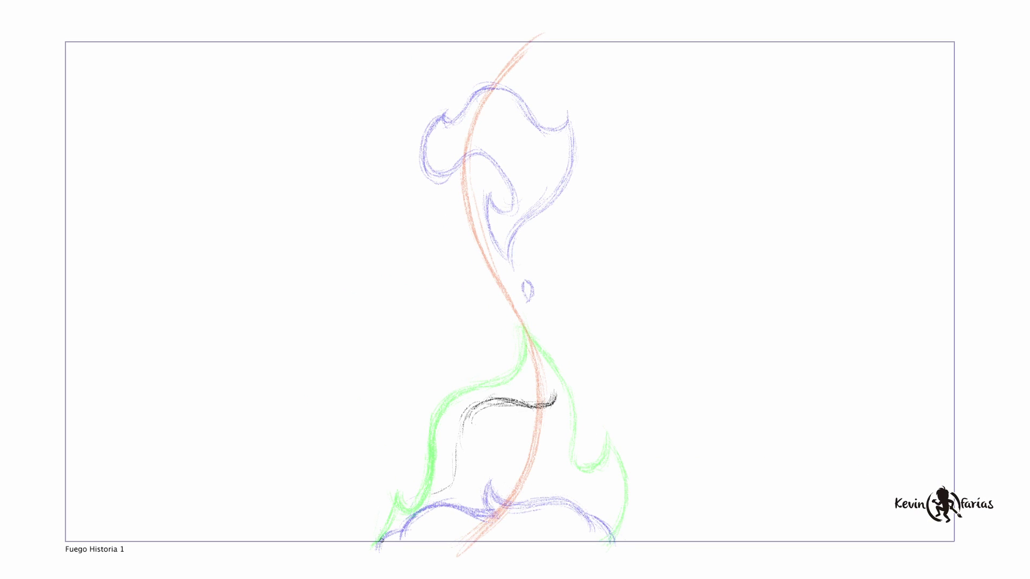
pyautogui.moveTo(510, 400); pyautogui.dragTo(380, 528)
pyautogui.moveTo(444, 458); pyautogui.dragTo(558, 398)
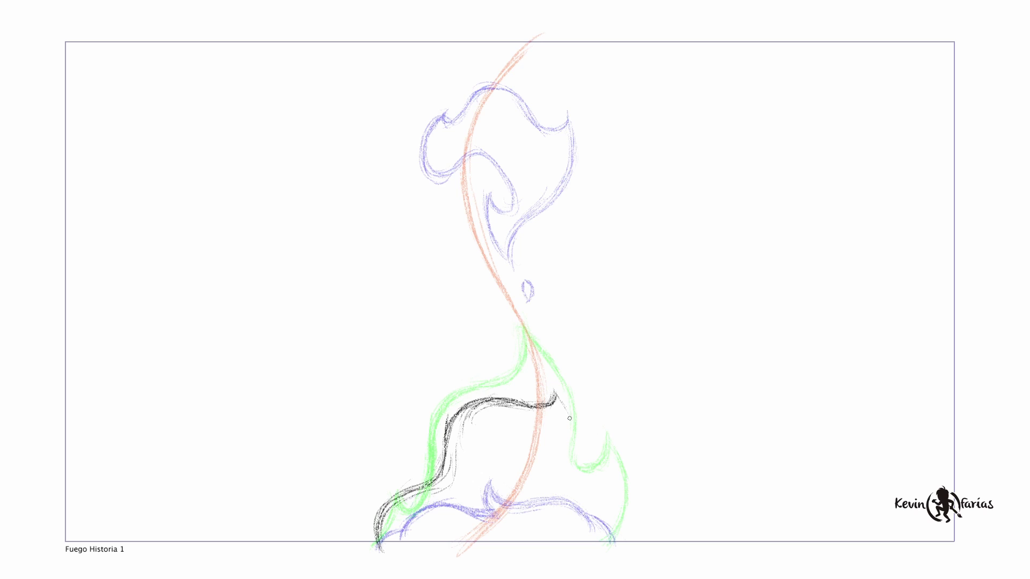
pyautogui.moveTo(615, 527)
pyautogui.mouseDown()
pyautogui.moveTo(594, 509)
pyautogui.moveTo(558, 401)
pyautogui.moveTo(611, 552)
pyautogui.mouseUp()
pyautogui.moveTo(533, 405); pyautogui.dragTo(448, 413)
pyautogui.moveTo(541, 400); pyautogui.dragTo(454, 474)
pyautogui.moveTo(510, 405); pyautogui.dragTo(381, 553)
pyautogui.moveTo(448, 457)
pyautogui.mouseDown()
pyautogui.moveTo(378, 544)
pyautogui.moveTo(520, 402)
pyautogui.mouseUp()
pyautogui.moveTo(416, 491)
pyautogui.mouseDown()
pyautogui.moveTo(457, 435)
pyautogui.moveTo(555, 392)
pyautogui.mouseUp()
pyautogui.moveTo(496, 77); pyautogui.dragTo(494, 86)
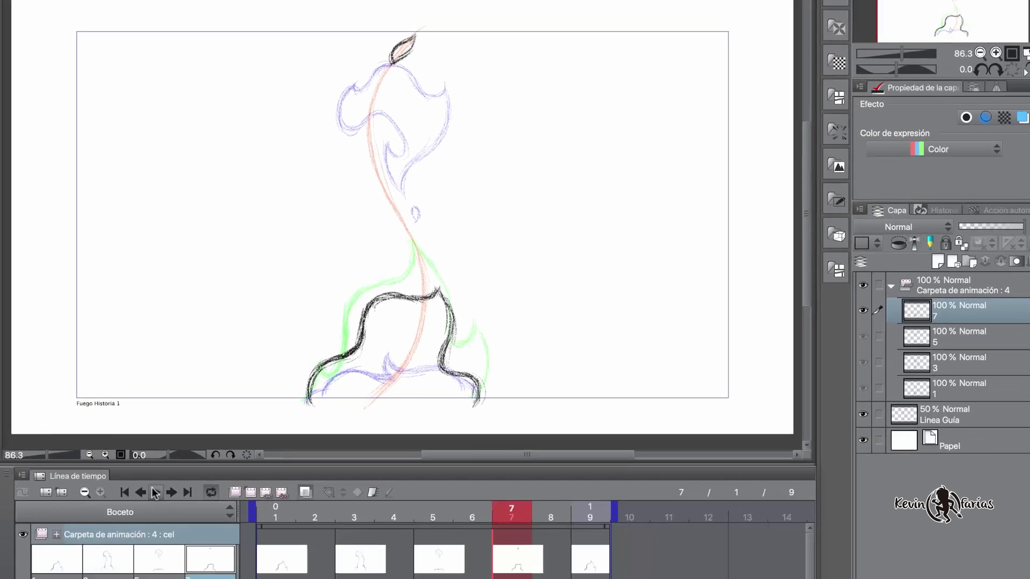
# Play and scrub through frames 1 to 9 with onion skin off to review the flame poses
pyautogui.click(156, 477)
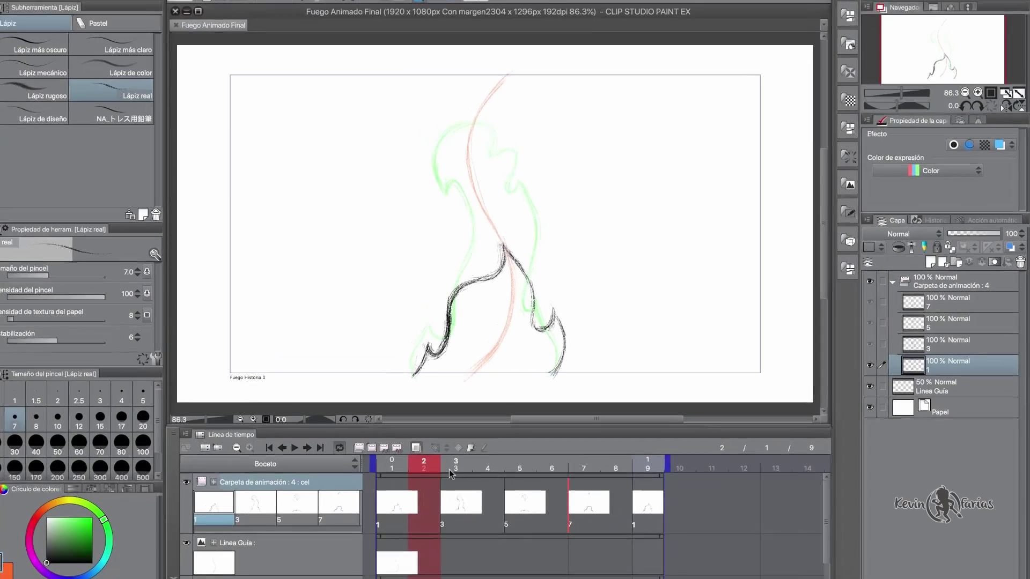
pyautogui.moveTo(451, 471); pyautogui.dragTo(586, 466)
pyautogui.moveTo(358, 492); pyautogui.dragTo(301, 495)
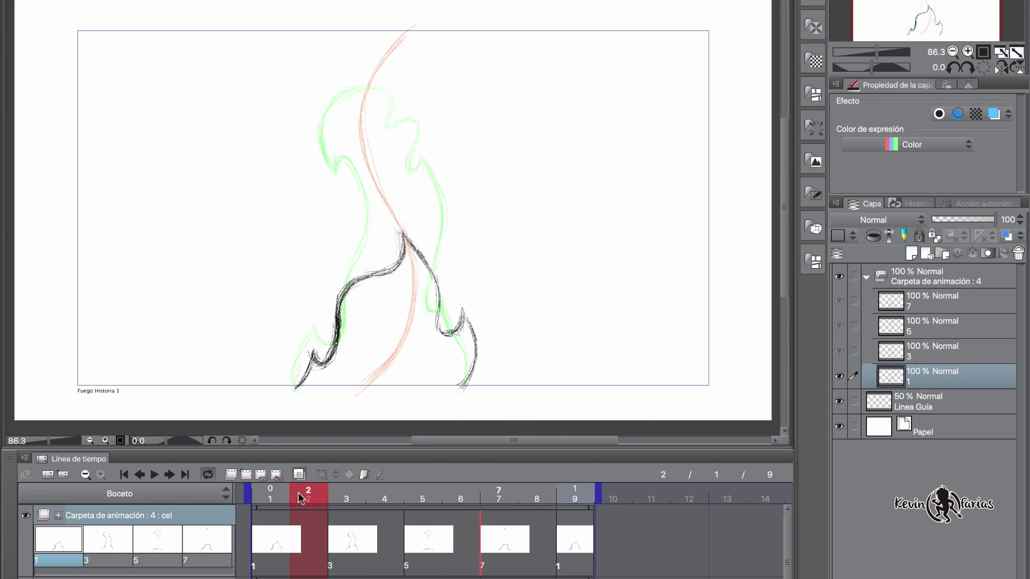
pyautogui.click(299, 474)
pyautogui.click(275, 497)
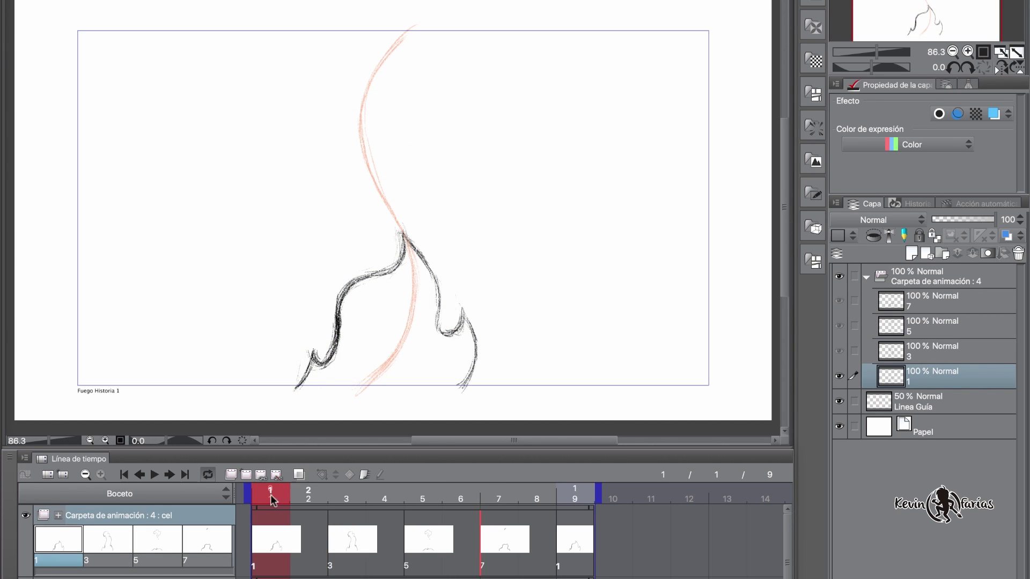
pyautogui.moveTo(278, 495); pyautogui.dragTo(568, 505)
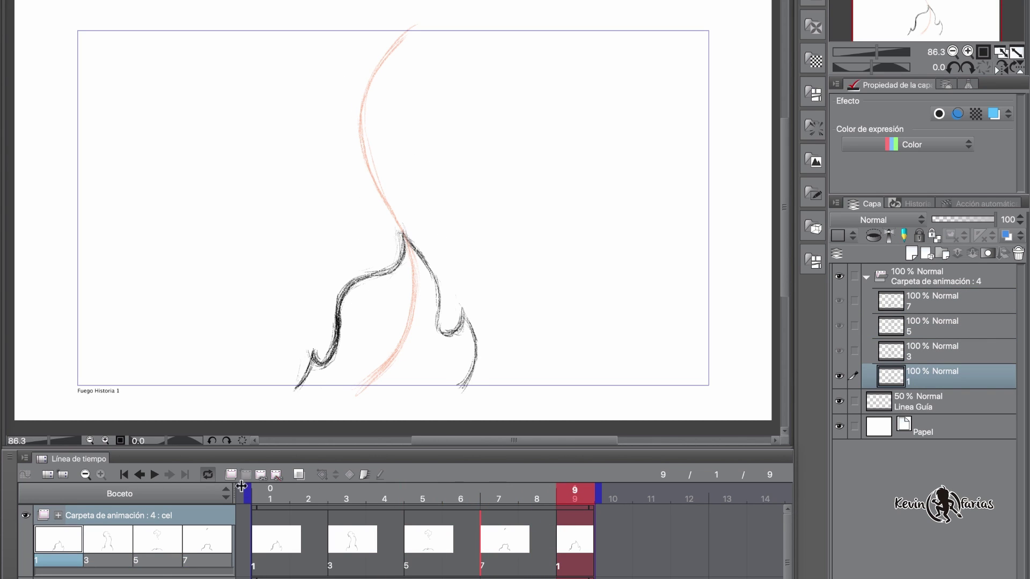
pyautogui.click(272, 493)
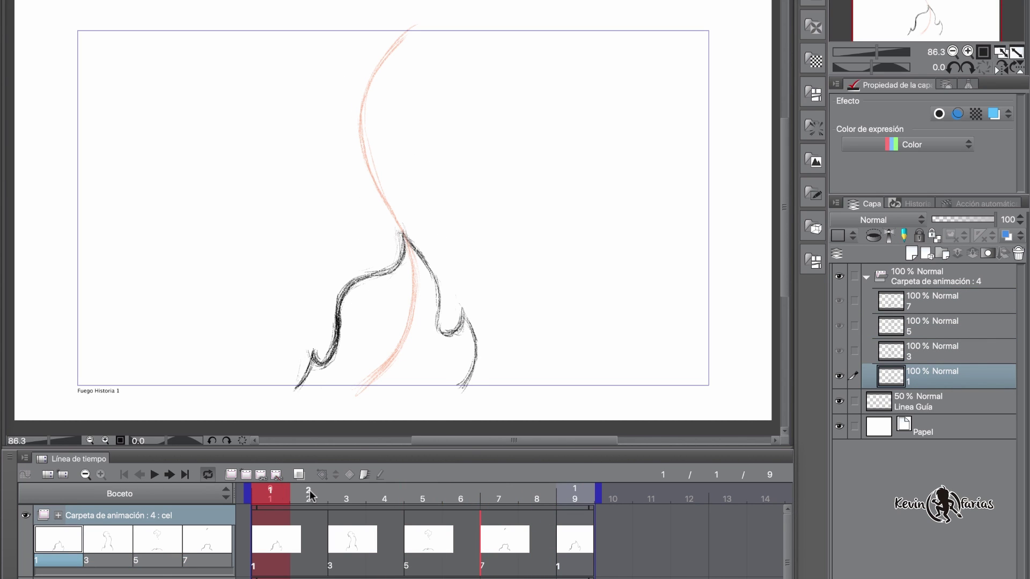
# Turn onion skin back on and add a new animation cel at frame 2
pyautogui.click(308, 494)
pyautogui.click(299, 475)
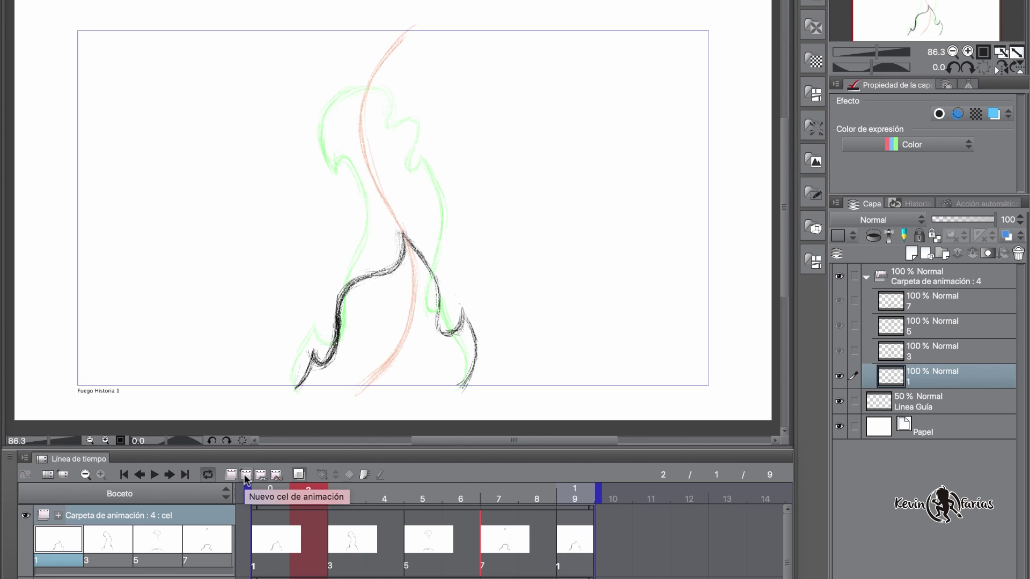
pyautogui.click(246, 475)
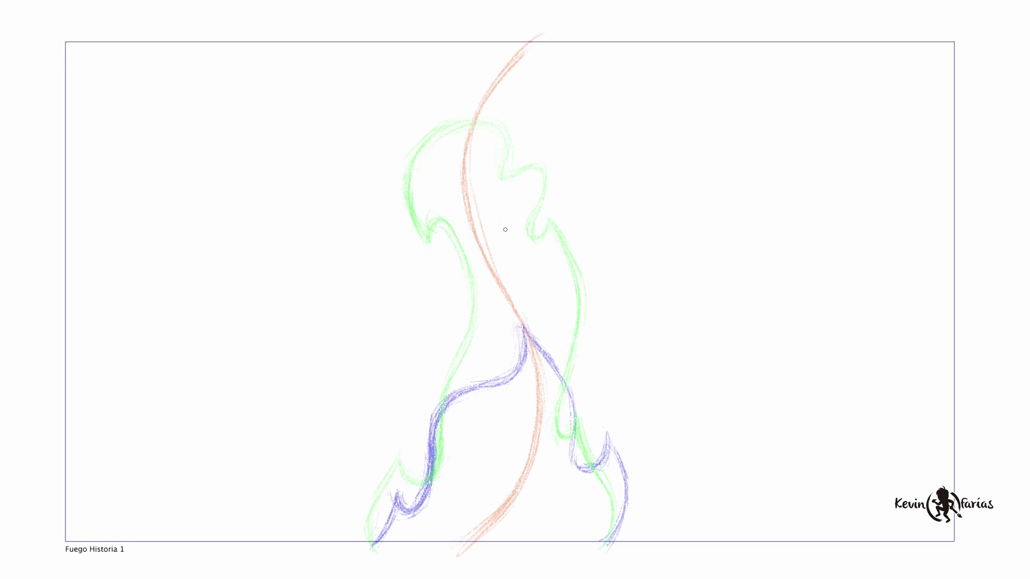
# Sketch the wavy left contour of the rising flame on cel 2, from its tip down to the base
pyautogui.moveTo(387, 151); pyautogui.dragTo(356, 191)
pyautogui.moveTo(494, 229); pyautogui.dragTo(441, 326)
pyautogui.moveTo(500, 204); pyautogui.dragTo(479, 238)
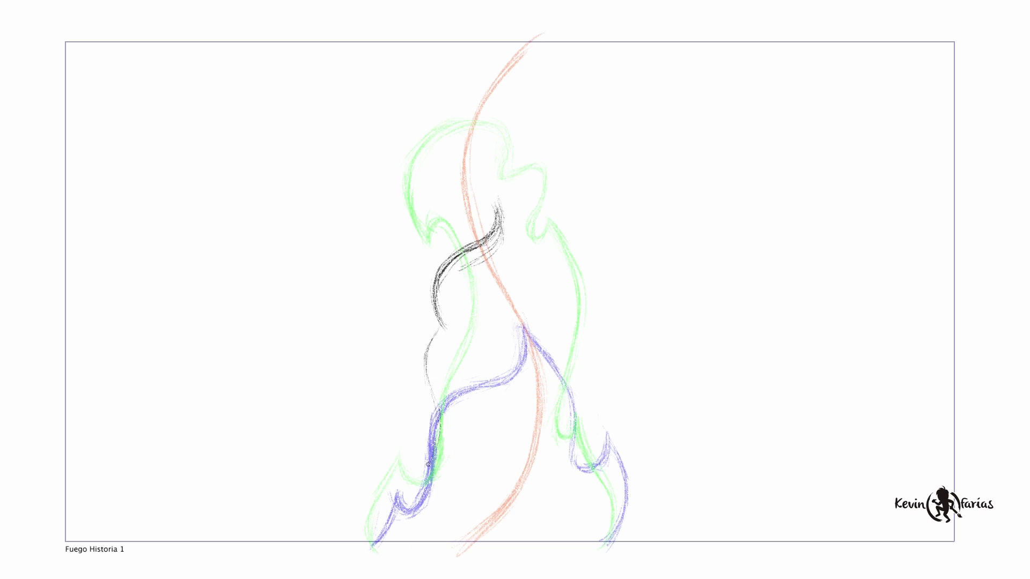
pyautogui.moveTo(435, 434); pyautogui.dragTo(443, 329)
pyautogui.moveTo(443, 328); pyautogui.dragTo(437, 439)
pyautogui.moveTo(372, 548)
pyautogui.mouseDown()
pyautogui.moveTo(423, 491)
pyautogui.moveTo(398, 492)
pyautogui.moveTo(436, 339)
pyautogui.mouseUp()
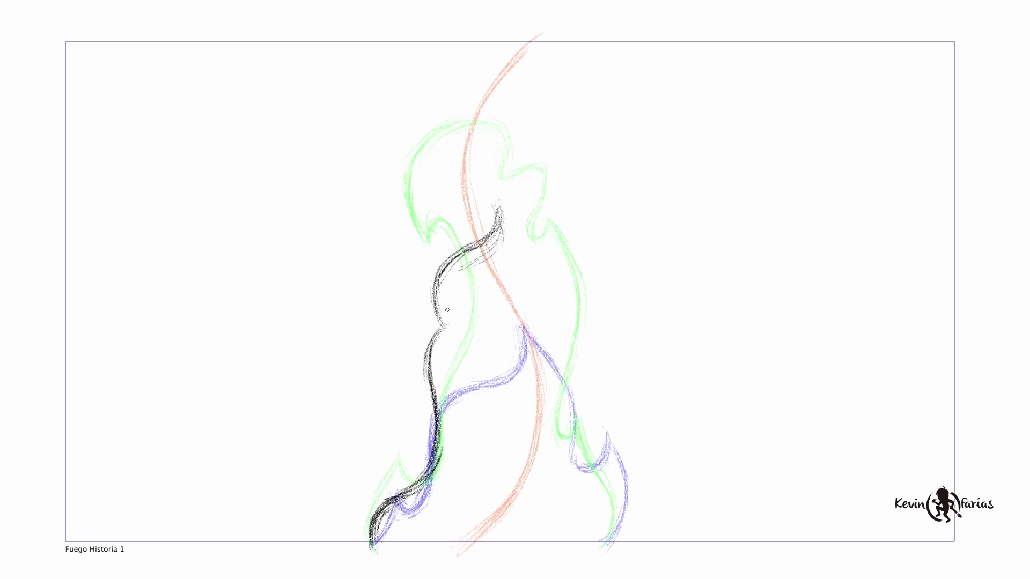
pyautogui.moveTo(468, 249); pyautogui.dragTo(418, 337)
pyautogui.moveTo(490, 230)
pyautogui.mouseDown()
pyautogui.moveTo(409, 341)
pyautogui.moveTo(437, 477)
pyautogui.mouseUp()
pyautogui.moveTo(429, 338)
pyautogui.mouseDown()
pyautogui.moveTo(435, 480)
pyautogui.moveTo(433, 316)
pyautogui.moveTo(494, 244)
pyautogui.mouseUp()
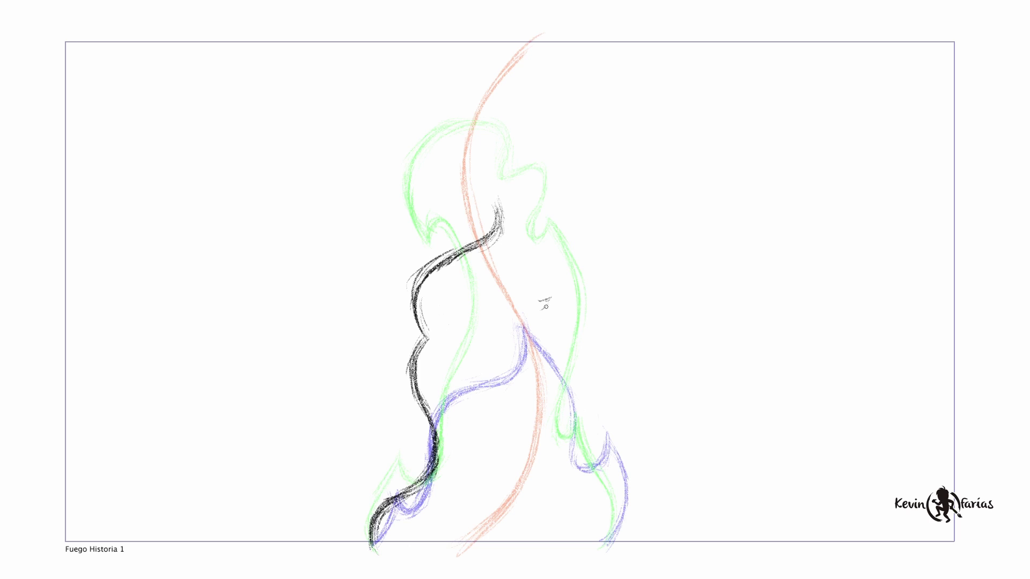
# Sketch the flame's right contour with a hooked notch on cel 2, touch up the left contour and play the animation
pyautogui.moveTo(492, 207); pyautogui.dragTo(539, 317)
pyautogui.moveTo(534, 258); pyautogui.dragTo(556, 298)
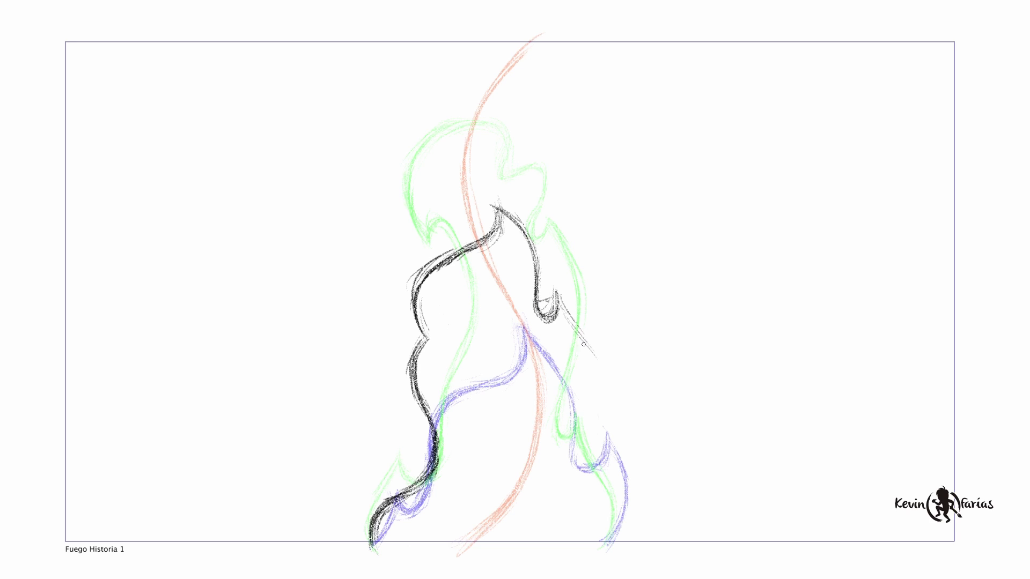
pyautogui.moveTo(590, 352); pyautogui.dragTo(608, 514)
pyautogui.moveTo(571, 443); pyautogui.dragTo(611, 544)
pyautogui.moveTo(560, 303); pyautogui.dragTo(595, 408)
pyautogui.moveTo(592, 381); pyautogui.dragTo(602, 467)
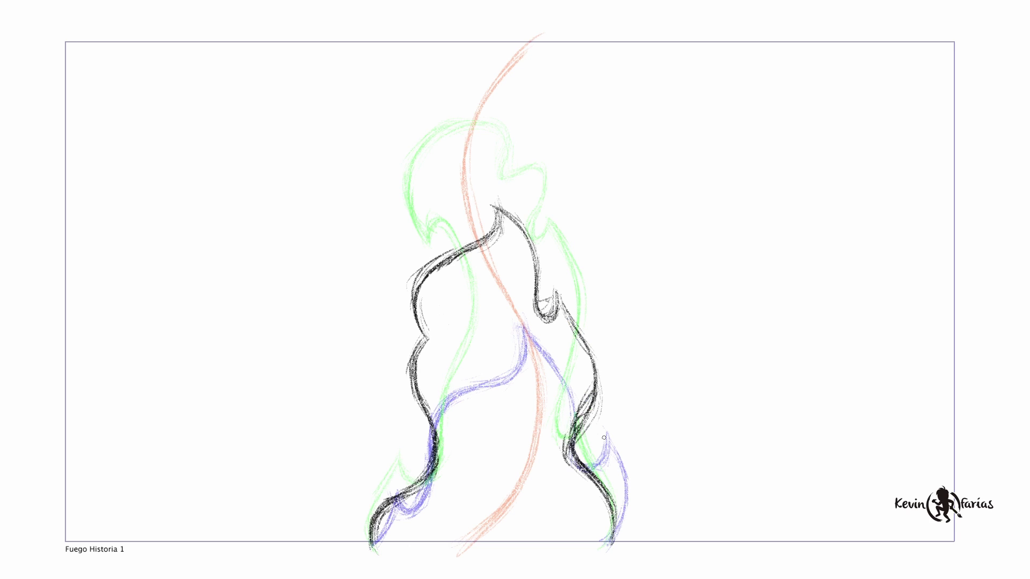
pyautogui.moveTo(424, 319); pyautogui.dragTo(419, 346)
pyautogui.moveTo(434, 257); pyautogui.dragTo(421, 343)
pyautogui.click(155, 475)
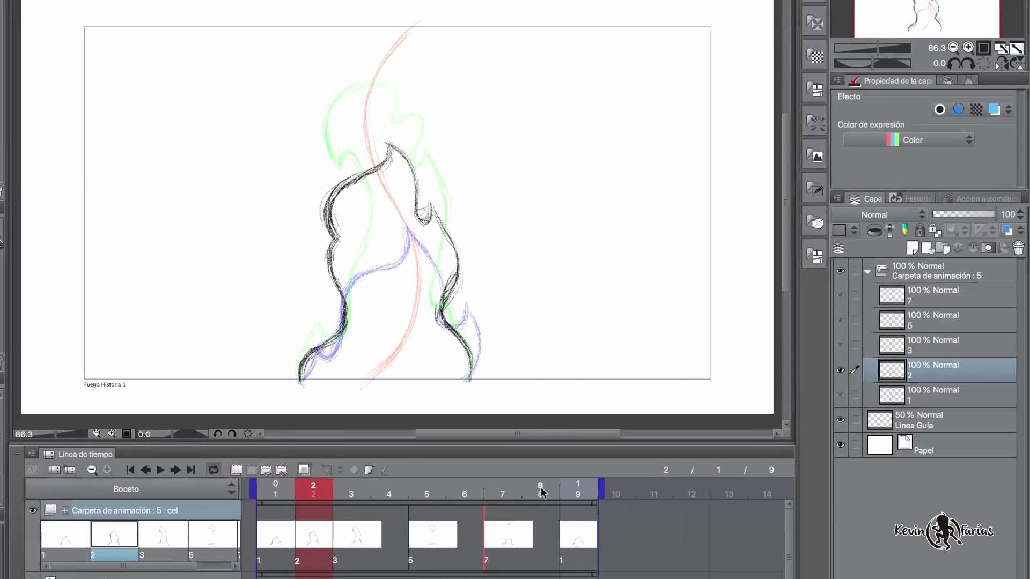
# Add a new animation cel at frame 8
pyautogui.click(633, 459)
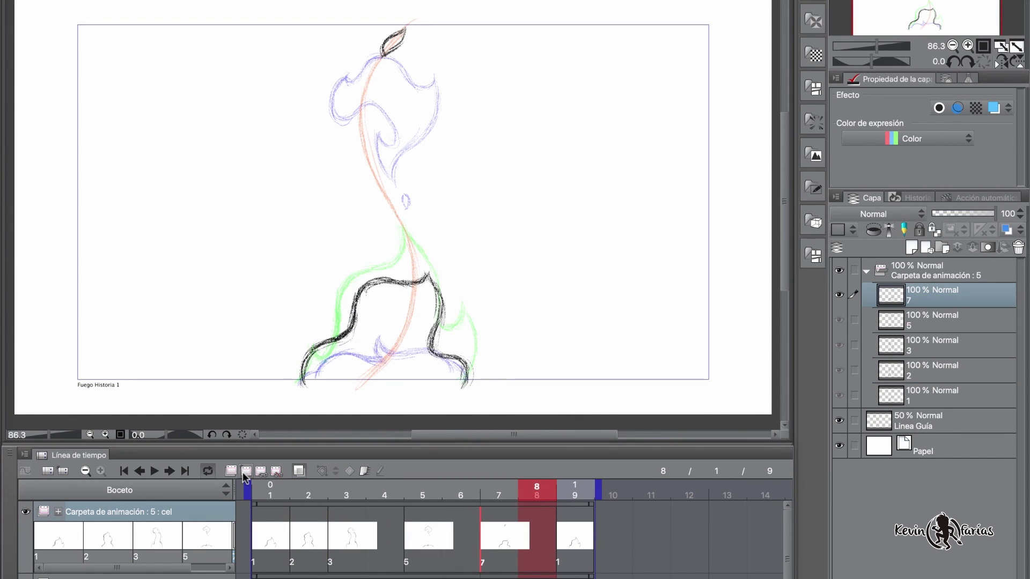
pyautogui.click(244, 477)
pyautogui.moveTo(148, 568); pyautogui.dragTo(208, 569)
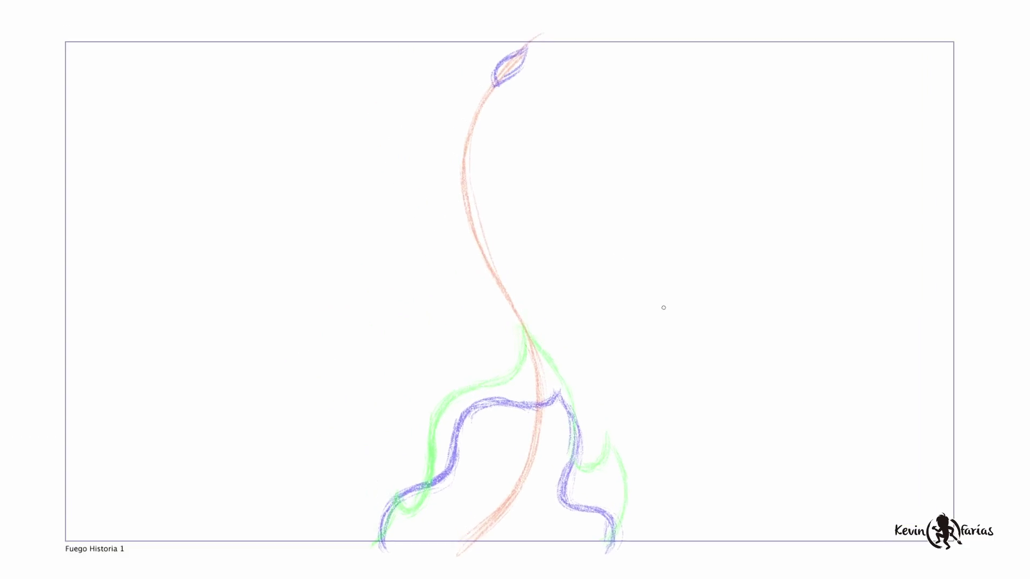
# Sketch a low flame peaking on the guide line, between the two onion-skinned poses, on cel 8
pyautogui.moveTo(412, 254); pyautogui.dragTo(343, 334)
pyautogui.moveTo(535, 365); pyautogui.dragTo(442, 472)
pyautogui.moveTo(519, 398); pyautogui.dragTo(446, 432)
pyautogui.moveTo(377, 545)
pyautogui.mouseDown()
pyautogui.moveTo(445, 426)
pyautogui.moveTo(534, 360)
pyautogui.moveTo(617, 547)
pyautogui.moveTo(568, 474)
pyautogui.mouseUp()
pyautogui.moveTo(537, 370); pyautogui.dragTo(569, 472)
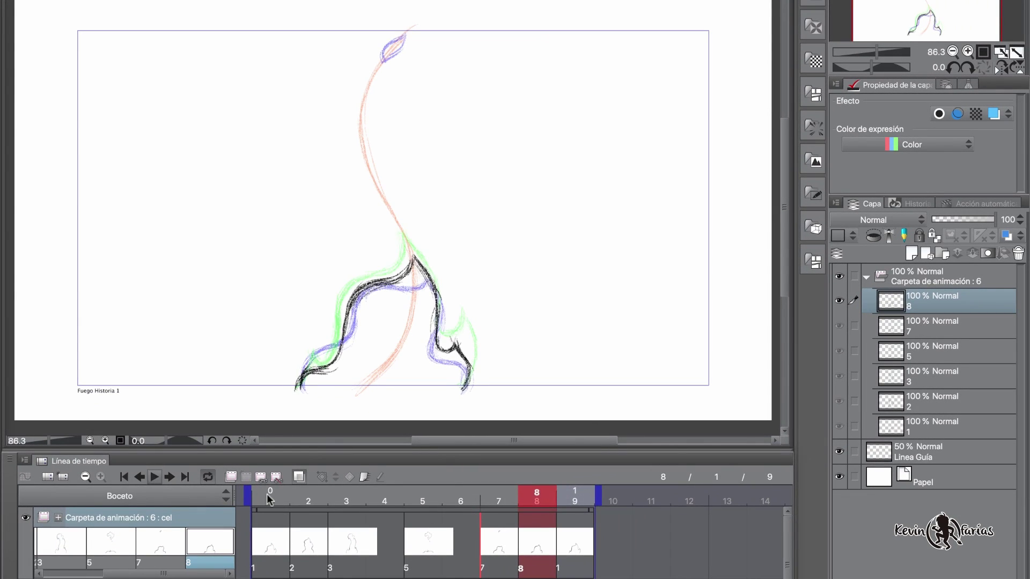
# Shorten the playback range to end at frame 8 and add a new animation cel at frame 4
pyautogui.press('Return')
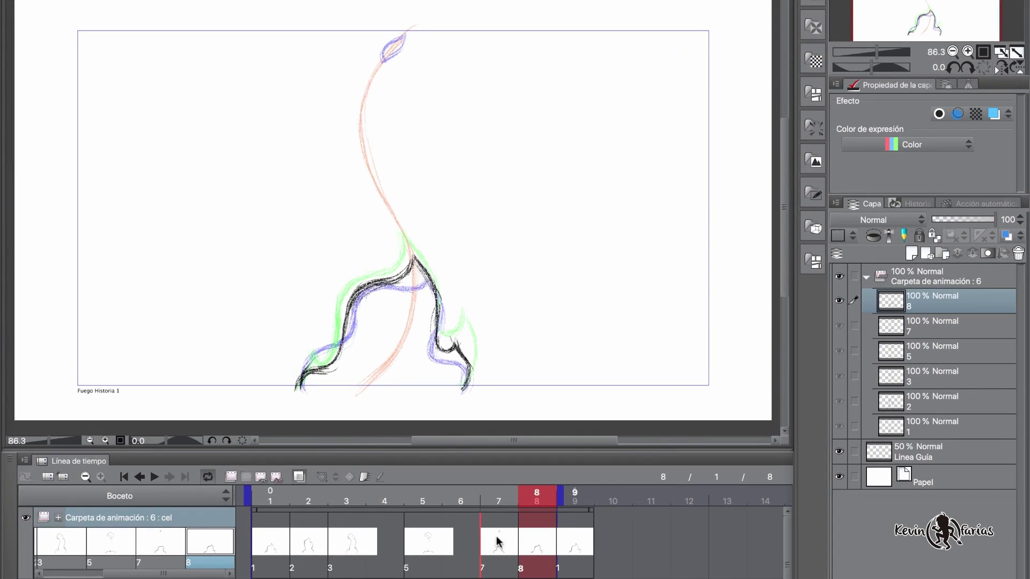
pyautogui.click(384, 494)
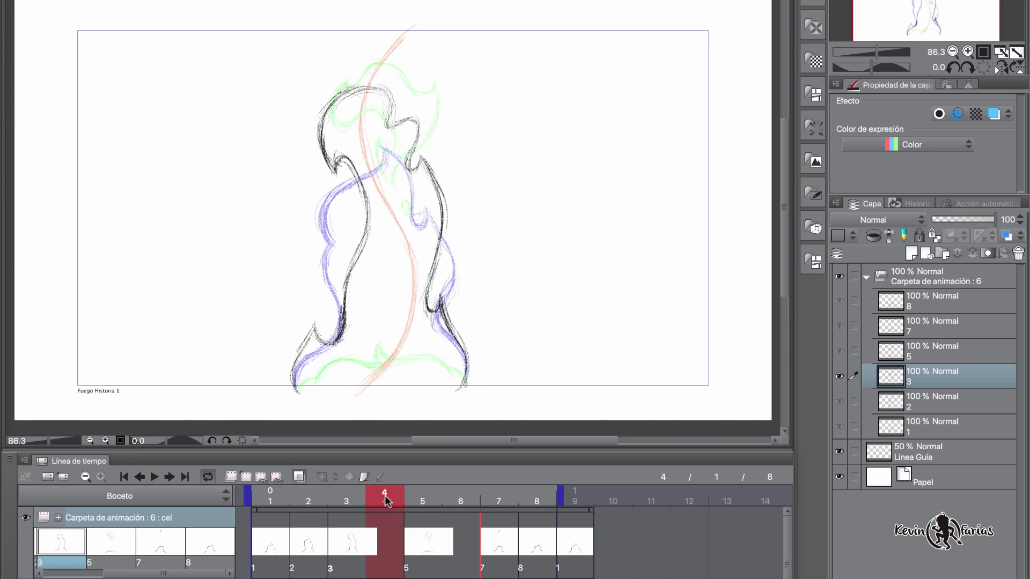
pyautogui.click(246, 477)
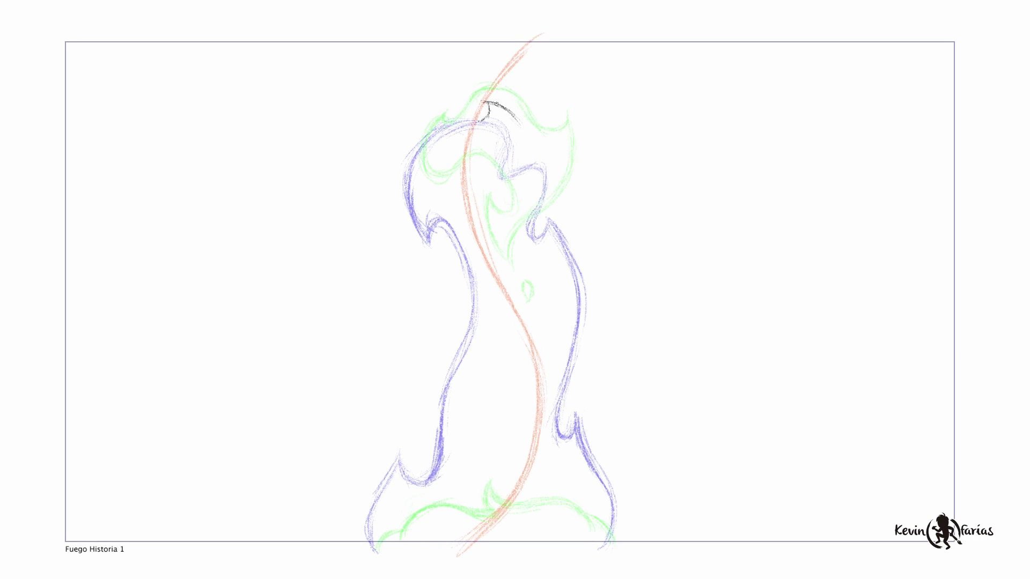
# Sketch a curling flame head tapering to a point around the upper part of the guide line on cel 4
pyautogui.moveTo(497, 104); pyautogui.dragTo(522, 128)
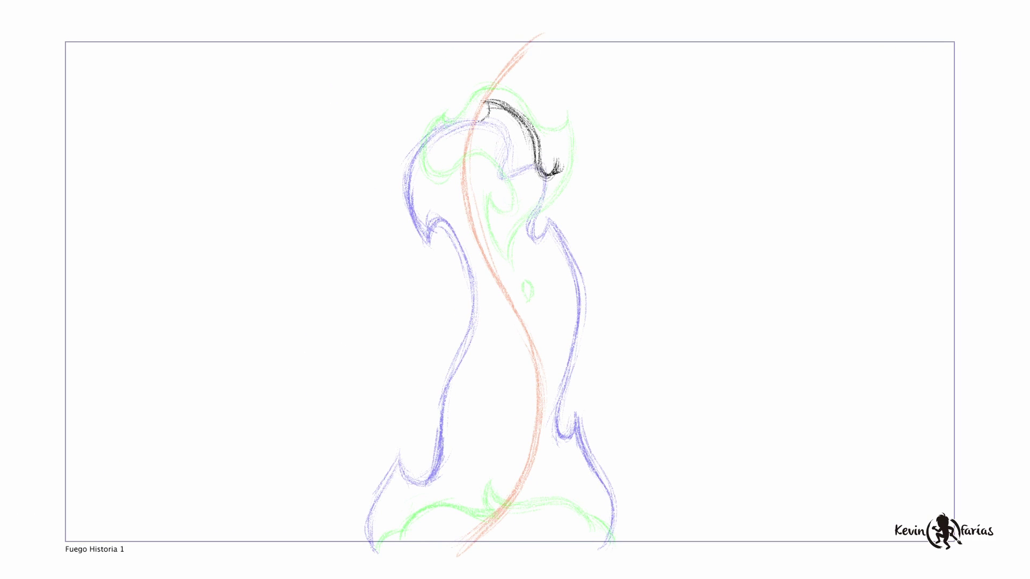
pyautogui.moveTo(564, 159); pyautogui.dragTo(543, 275)
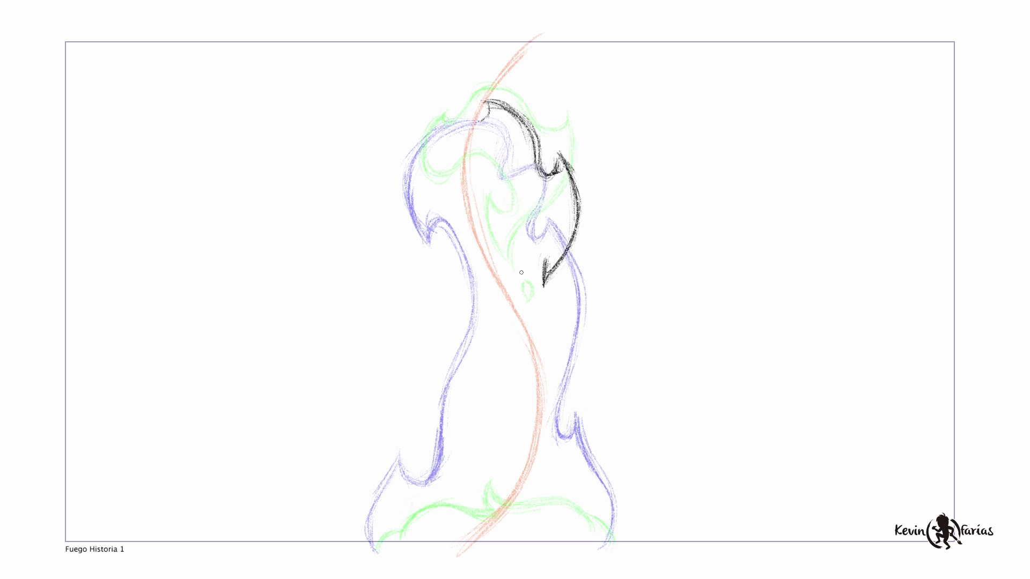
pyautogui.moveTo(518, 308)
pyautogui.mouseDown()
pyautogui.moveTo(505, 338)
pyautogui.moveTo(497, 230)
pyautogui.moveTo(488, 281)
pyautogui.moveTo(479, 204)
pyautogui.moveTo(506, 239)
pyautogui.moveTo(504, 208)
pyautogui.moveTo(471, 198)
pyautogui.mouseUp()
pyautogui.moveTo(483, 199); pyautogui.dragTo(435, 204)
pyautogui.moveTo(450, 126); pyautogui.dragTo(424, 204)
pyautogui.moveTo(482, 123)
pyautogui.mouseDown()
pyautogui.moveTo(407, 169)
pyautogui.moveTo(496, 214)
pyautogui.mouseUp()
# Sketch the two-peaked base flame beneath the curling head on cel 4 and play the animation
pyautogui.moveTo(516, 414)
pyautogui.mouseDown()
pyautogui.moveTo(587, 477)
pyautogui.moveTo(612, 547)
pyautogui.moveTo(593, 512)
pyautogui.mouseUp()
pyautogui.moveTo(472, 441); pyautogui.dragTo(508, 447)
pyautogui.moveTo(516, 397); pyautogui.dragTo(509, 467)
pyautogui.moveTo(517, 413); pyautogui.dragTo(593, 507)
pyautogui.moveTo(472, 454); pyautogui.dragTo(384, 523)
pyautogui.moveTo(386, 514); pyautogui.dragTo(378, 558)
pyautogui.moveTo(471, 437)
pyautogui.mouseDown()
pyautogui.moveTo(376, 558)
pyautogui.moveTo(397, 501)
pyautogui.mouseUp()
pyautogui.moveTo(398, 512); pyautogui.dragTo(391, 535)
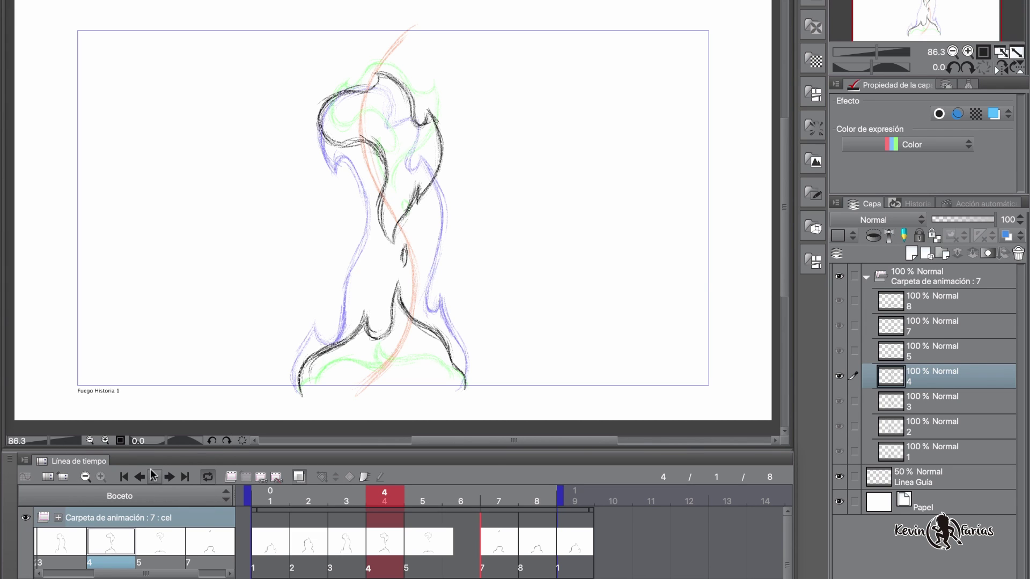
pyautogui.click(154, 477)
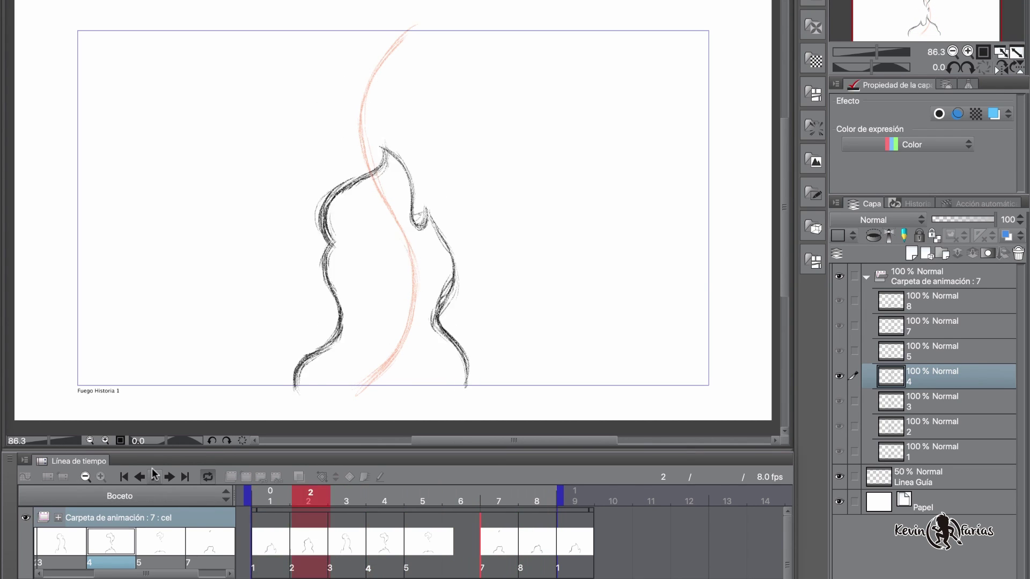